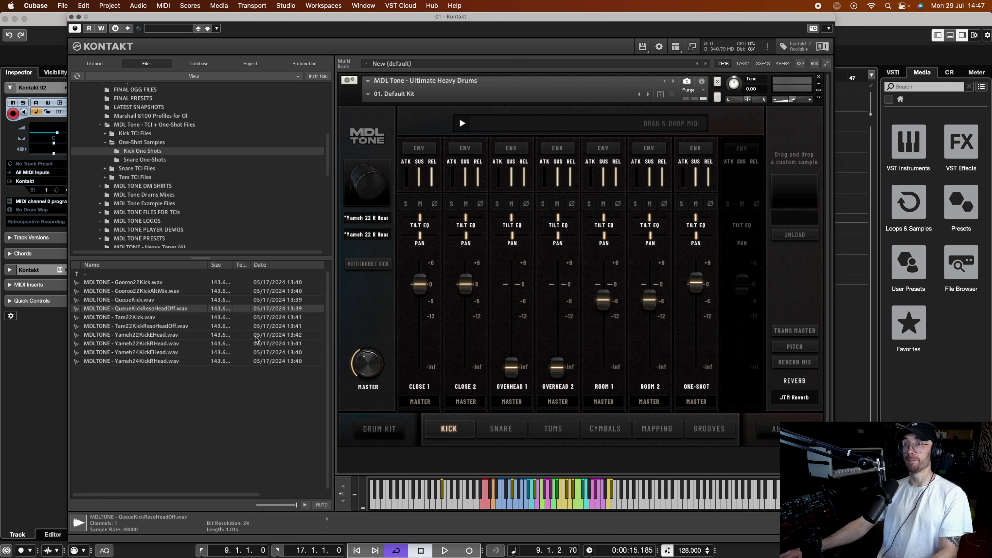
Step: Check the second kick's available sample list and the Drum Kit overview, returning to the Kick mixer
{"action": "left_click", "coordinate": [391, 93]}
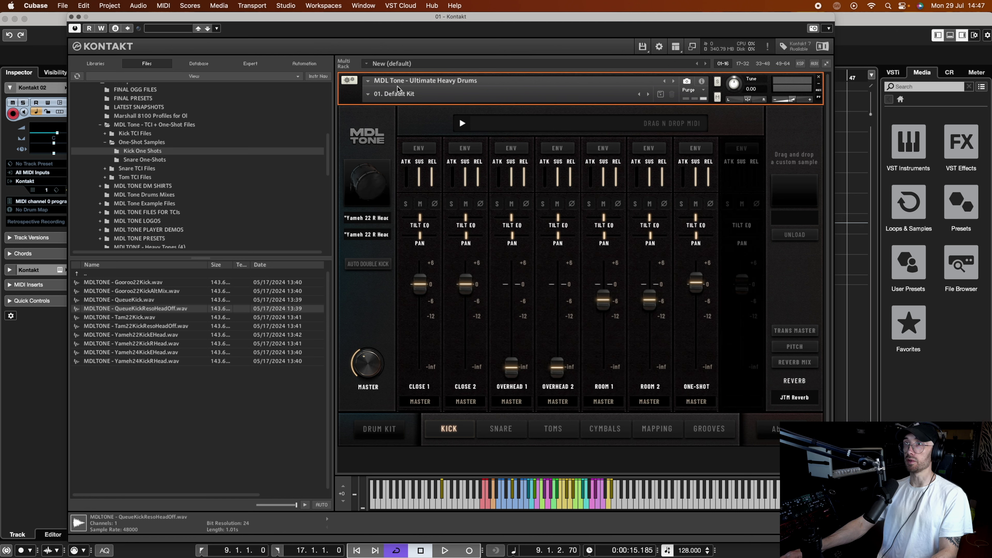
{"action": "left_click", "coordinate": [369, 235]}
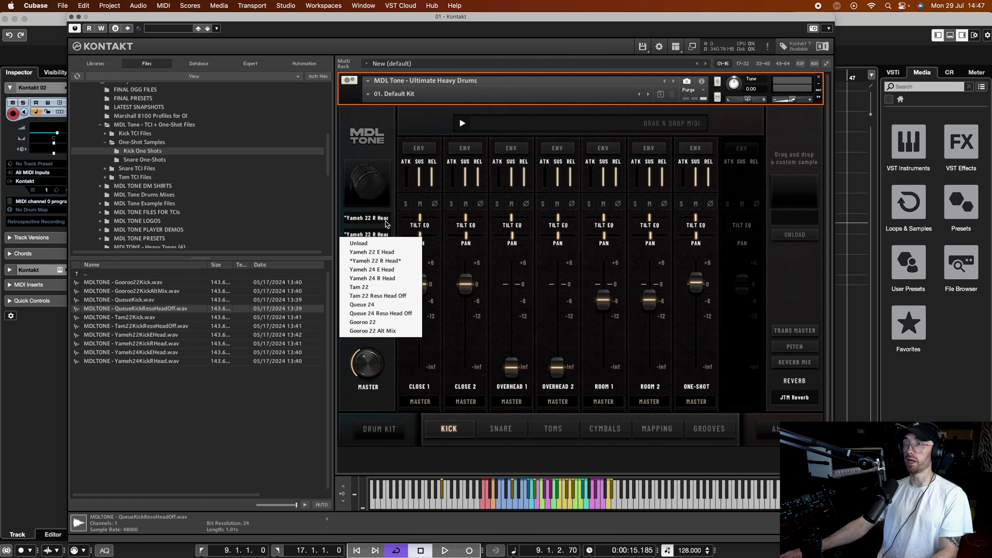
{"action": "left_click", "coordinate": [386, 208]}
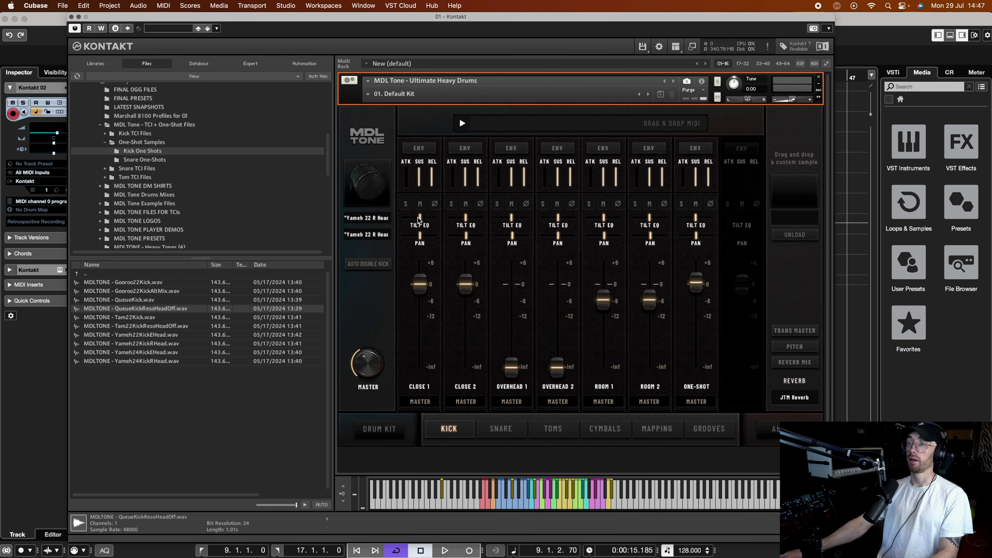
{"action": "left_click", "coordinate": [391, 427]}
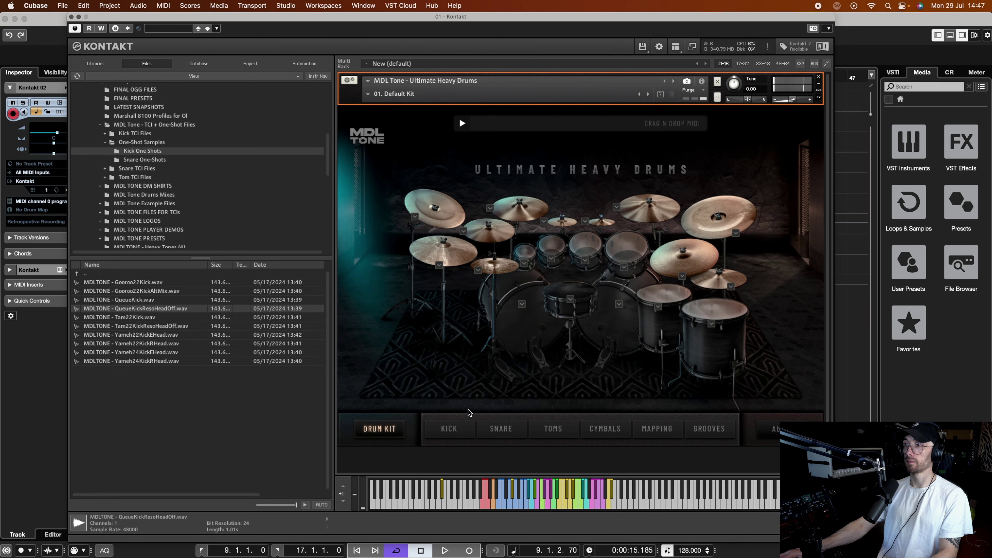
{"action": "left_click", "coordinate": [448, 429]}
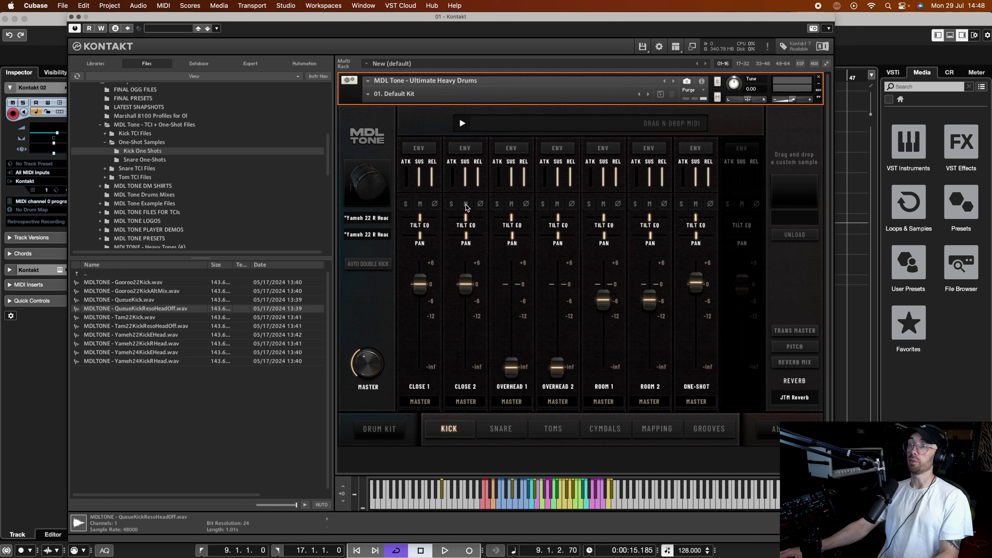
Step: Try MDLTONE - Tam22KickResoHeadOff.wav as the custom kick sample, audition it and unload it
{"action": "left_click", "coordinate": [149, 327]}
{"action": "left_click_drag", "start_coordinate": [139, 325], "coordinate": [786, 196]}
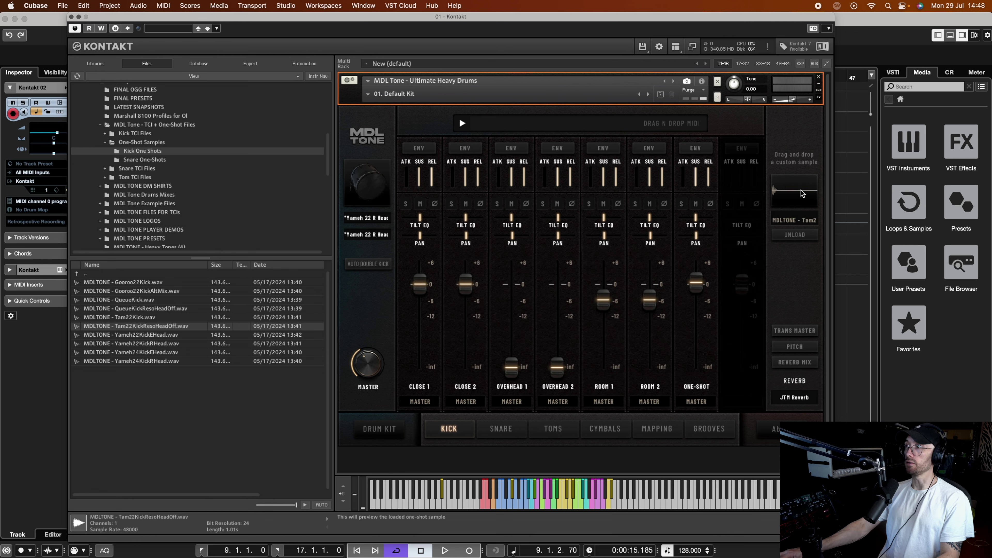
{"action": "left_click", "coordinate": [791, 196]}
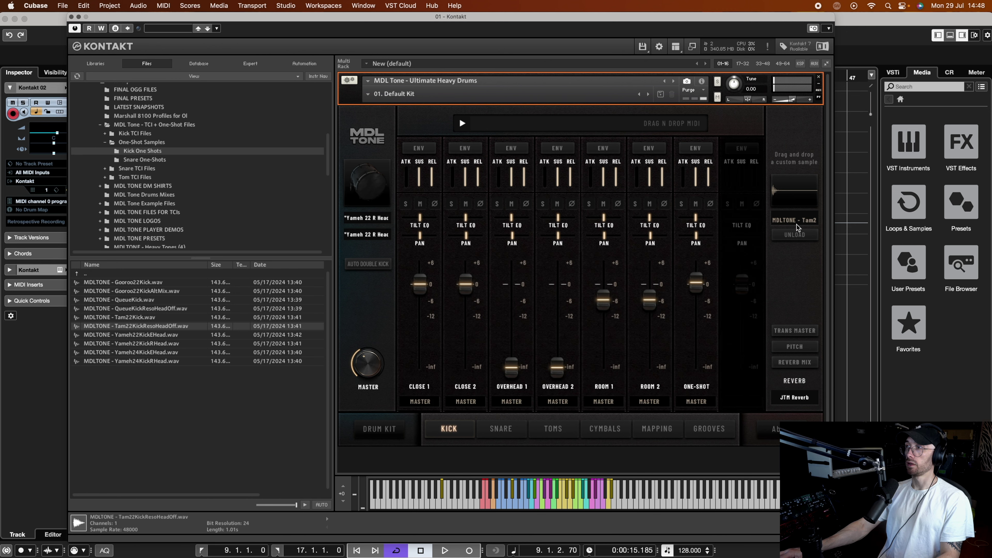
{"action": "left_click", "coordinate": [794, 234]}
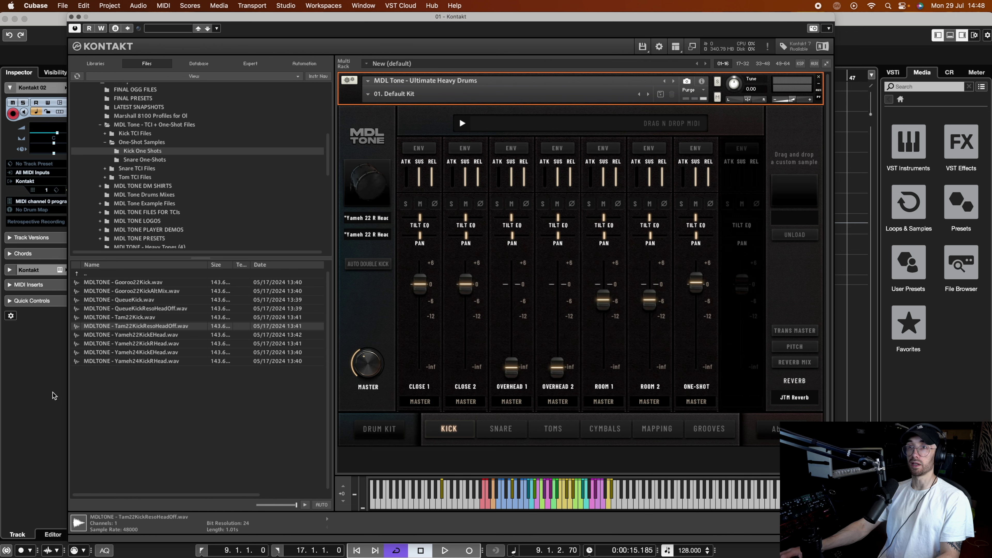
Step: Load MDLTONE - QueueKickResoHeadOff.wav as the custom kick sample and start playback
{"action": "left_click", "coordinate": [129, 310]}
{"action": "left_click_drag", "start_coordinate": [128, 310], "coordinate": [789, 198]}
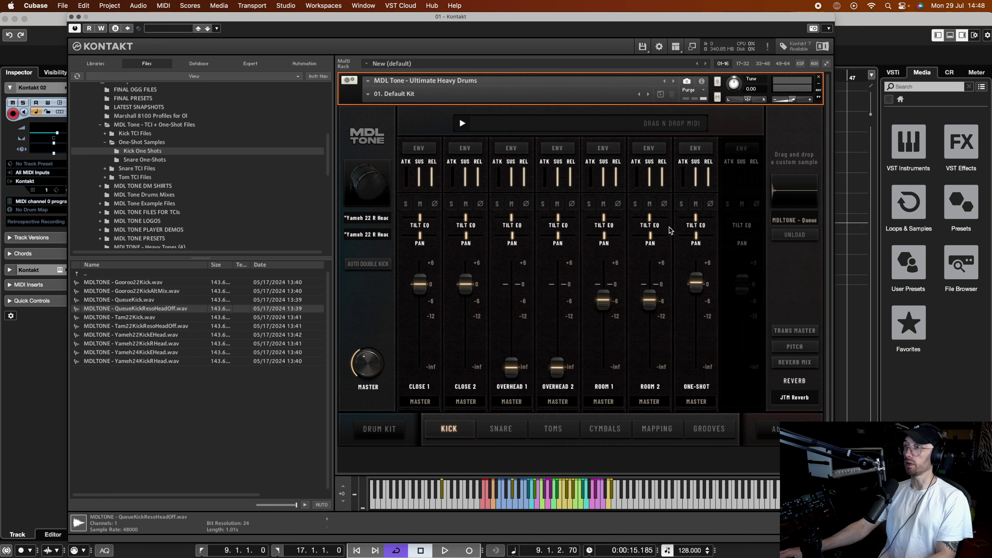
{"action": "key", "text": "space"}
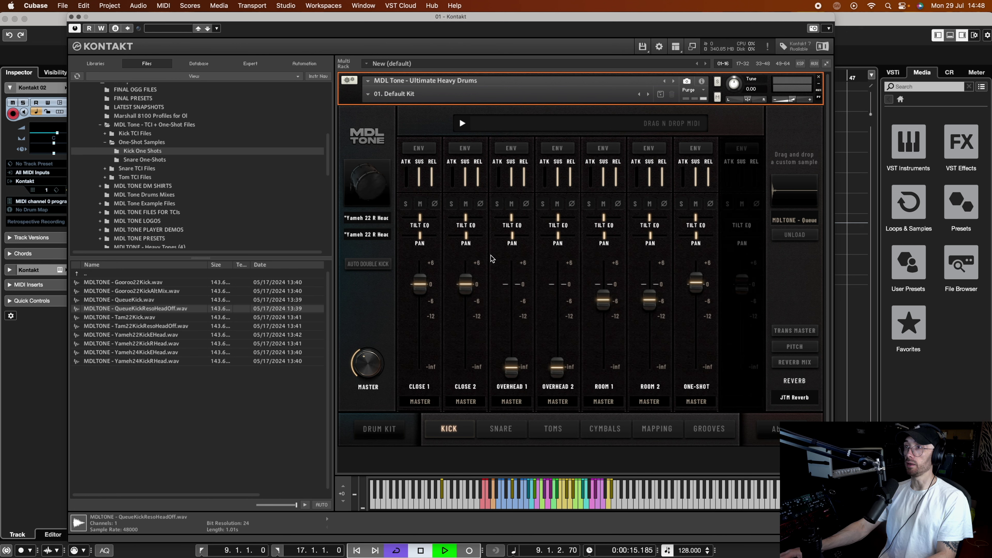
Step: Solo Close 2 and One-Shot during playback, lower the One-Shot level slightly, and stop playback
{"action": "left_click", "coordinate": [452, 204]}
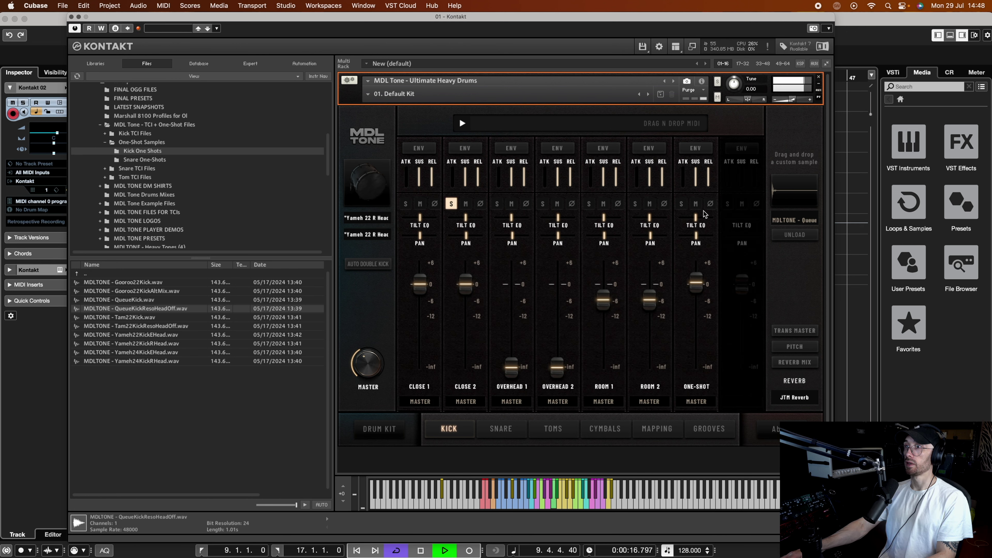
{"action": "left_click", "coordinate": [681, 204]}
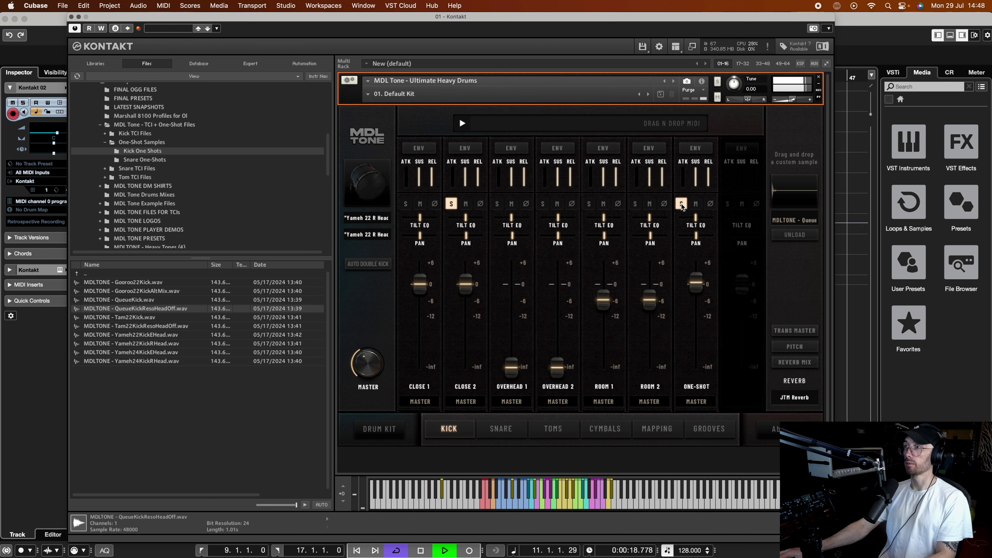
{"action": "mouse_move", "coordinate": [699, 299]}
{"action": "left_mouse_down"}
{"action": "mouse_move", "coordinate": [697, 287]}
{"action": "mouse_move", "coordinate": [703, 357]}
{"action": "mouse_move", "coordinate": [704, 300]}
{"action": "left_mouse_up"}
{"action": "key", "text": "space"}
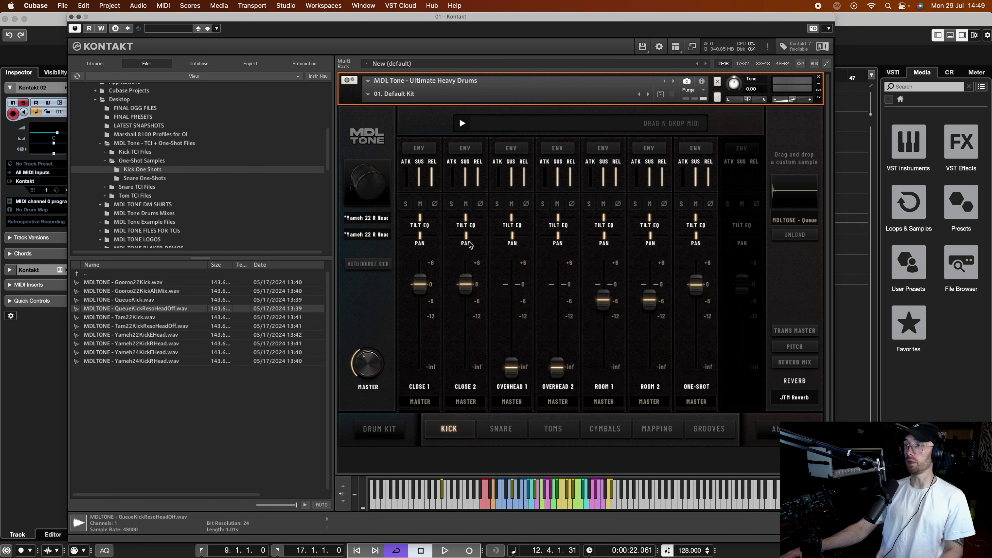
Step: Solo the Close 2 and One-Shot kick channels and audition One-Shot with its phase inverted during playback
{"action": "left_click", "coordinate": [451, 204]}
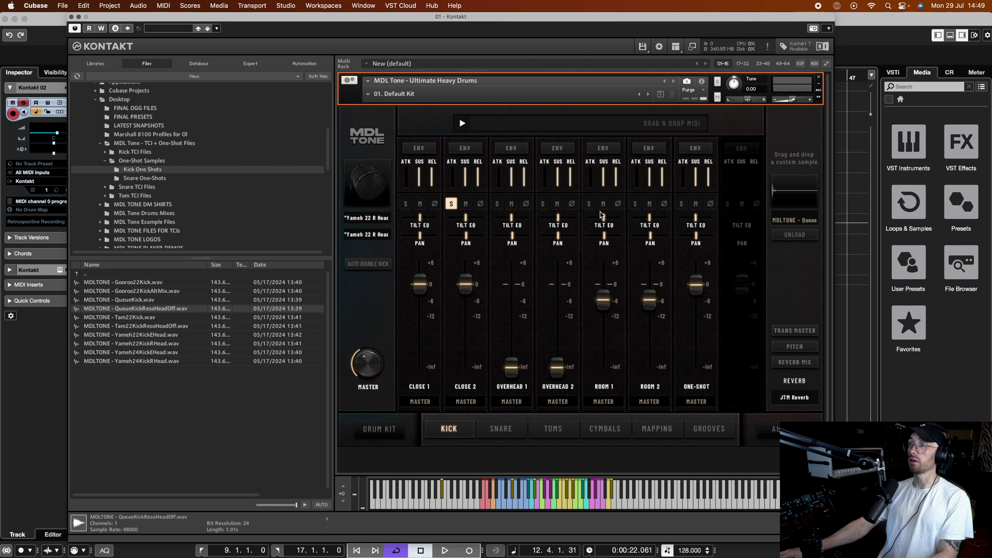
{"action": "left_click", "coordinate": [681, 205]}
{"action": "left_click", "coordinate": [711, 204]}
{"action": "left_click", "coordinate": [710, 204]}
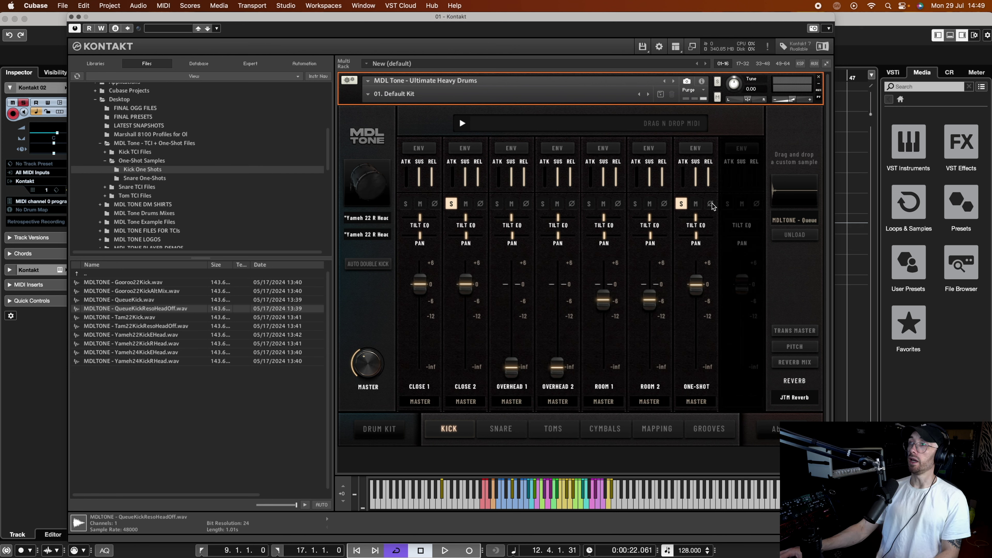
{"action": "key", "text": "space"}
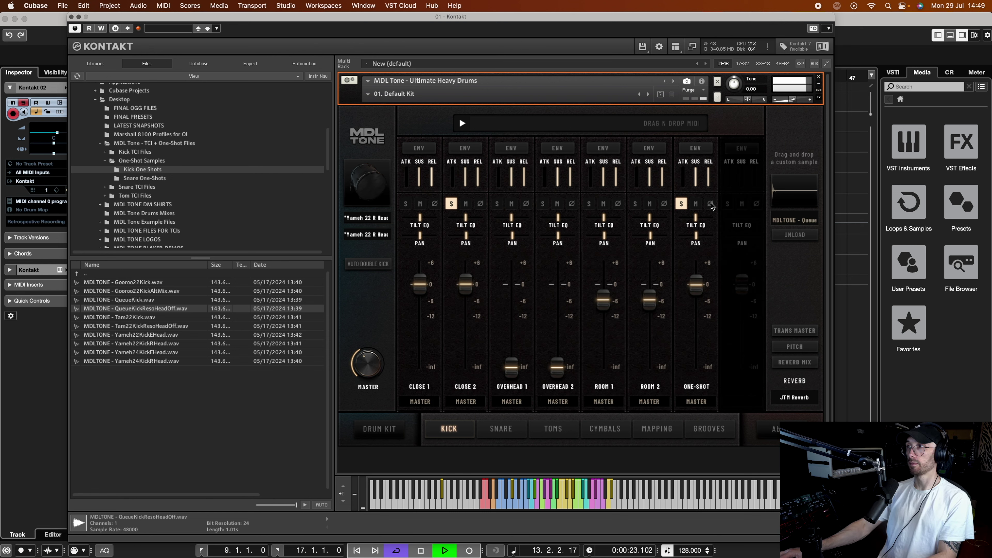
{"action": "left_click", "coordinate": [709, 204]}
{"action": "key", "text": "space"}
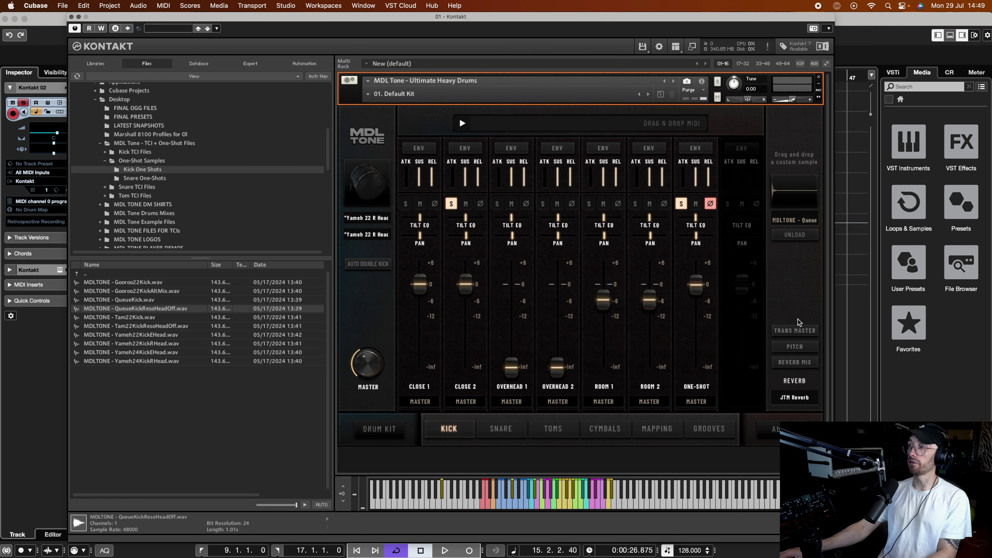
Step: Try adjusting the Kick One Shot pitch during playback, then close the pitch settings
{"action": "left_click", "coordinate": [798, 348]}
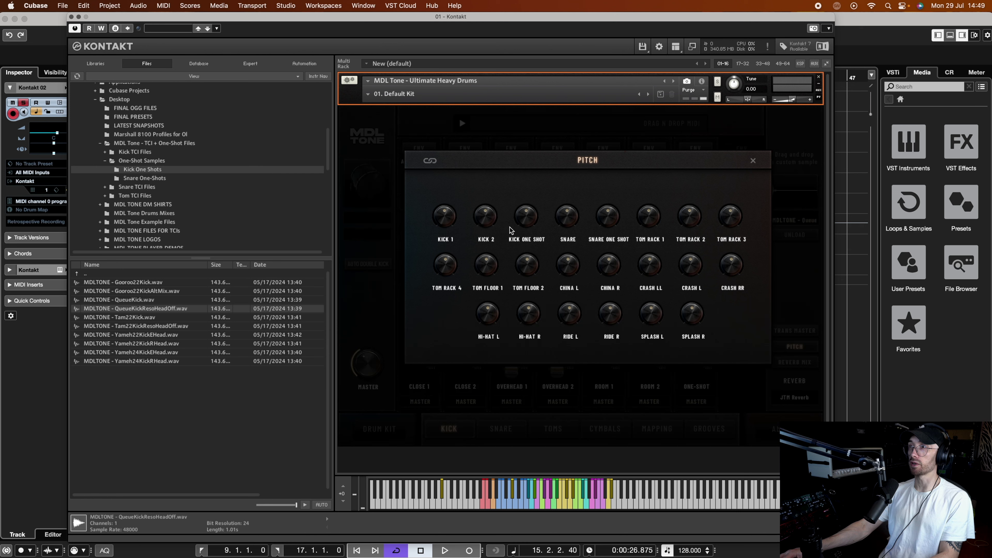
{"action": "key", "text": "space"}
{"action": "left_click_drag", "start_coordinate": [529, 226], "coordinate": [528, 213]}
{"action": "key", "text": "space"}
{"action": "left_click", "coordinate": [753, 160]}
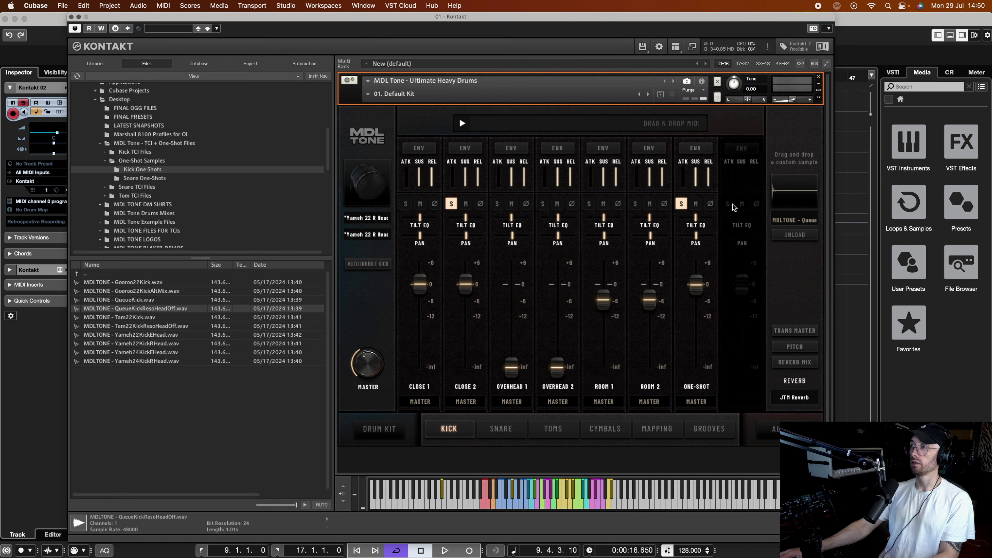
Step: Adjust the Kick One Shot pitch to about 1.28 during playback and close the pitch settings
{"action": "left_click", "coordinate": [794, 347]}
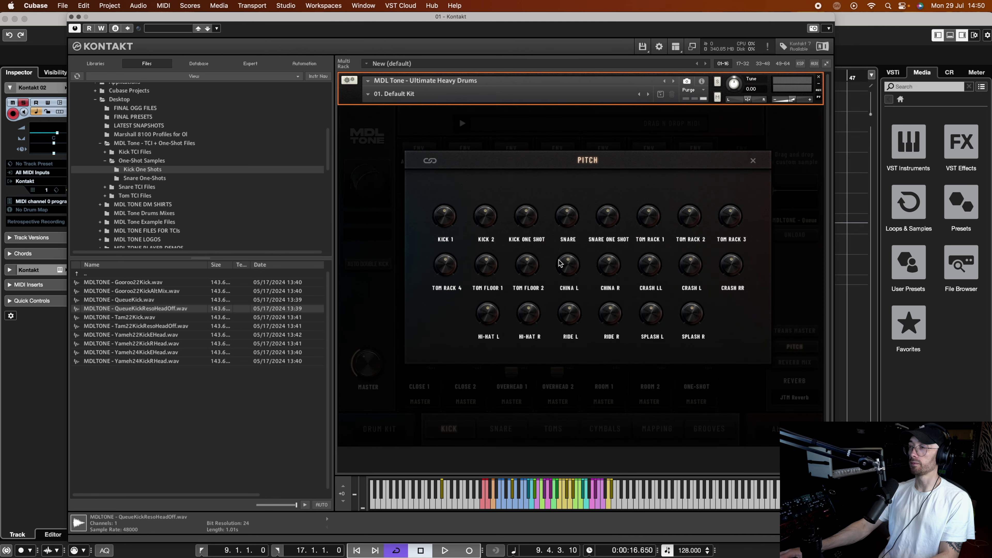
{"action": "key", "text": "space"}
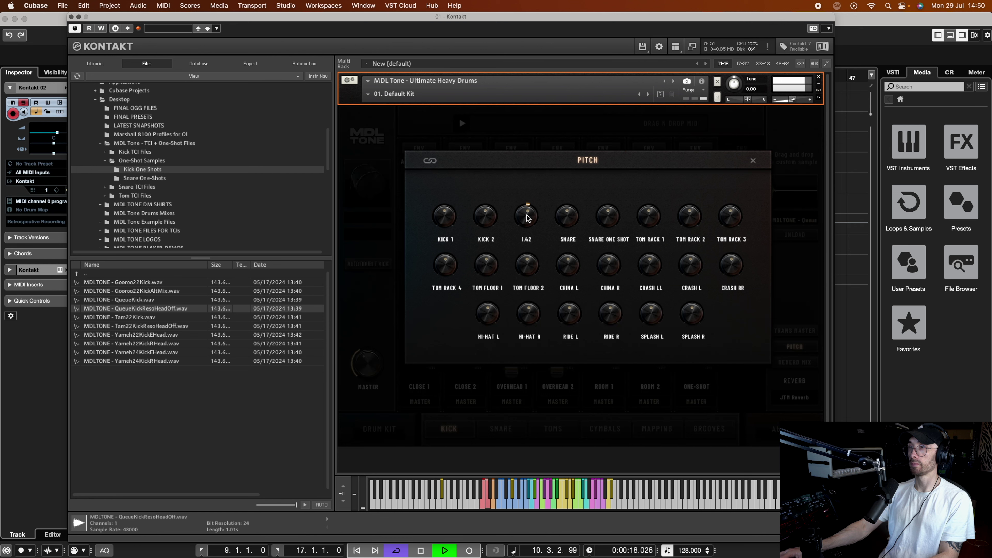
{"action": "left_click_drag", "start_coordinate": [529, 223], "coordinate": [526, 222]}
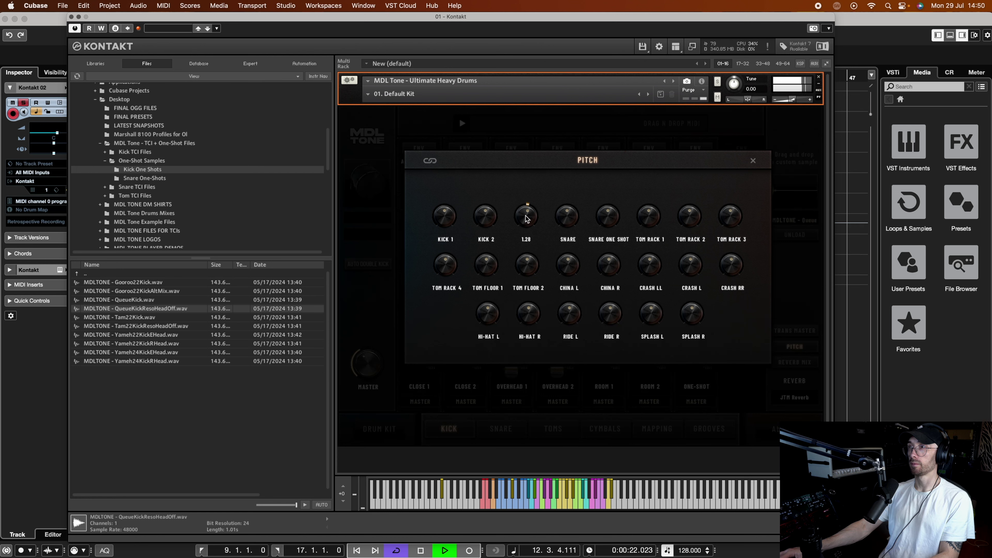
{"action": "key", "text": "space"}
{"action": "left_click", "coordinate": [753, 160]}
Step: Invert the One-Shot channel's phase during playback and take One-Shot and Close 2 out of solo
{"action": "key", "text": "space"}
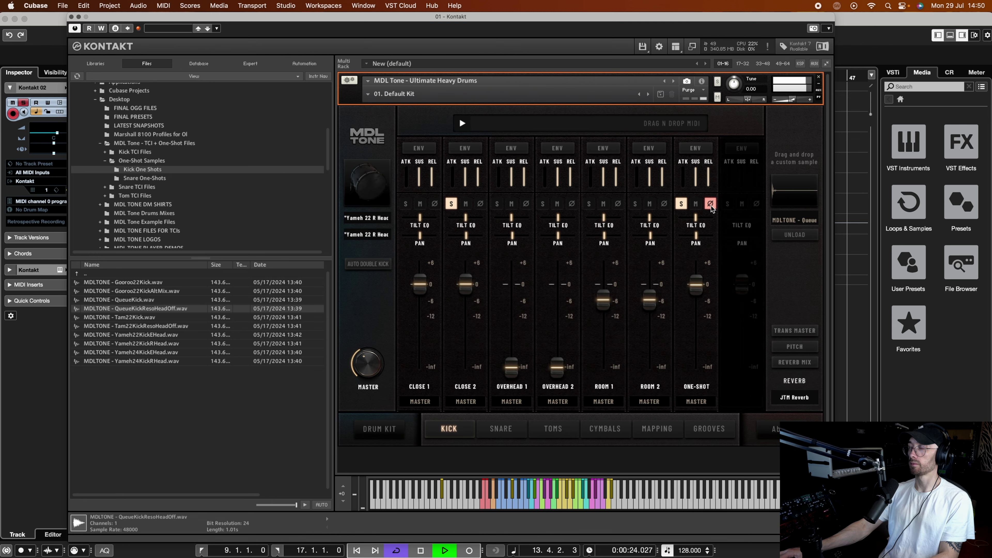
{"action": "left_click", "coordinate": [711, 205]}
{"action": "left_click", "coordinate": [686, 205]}
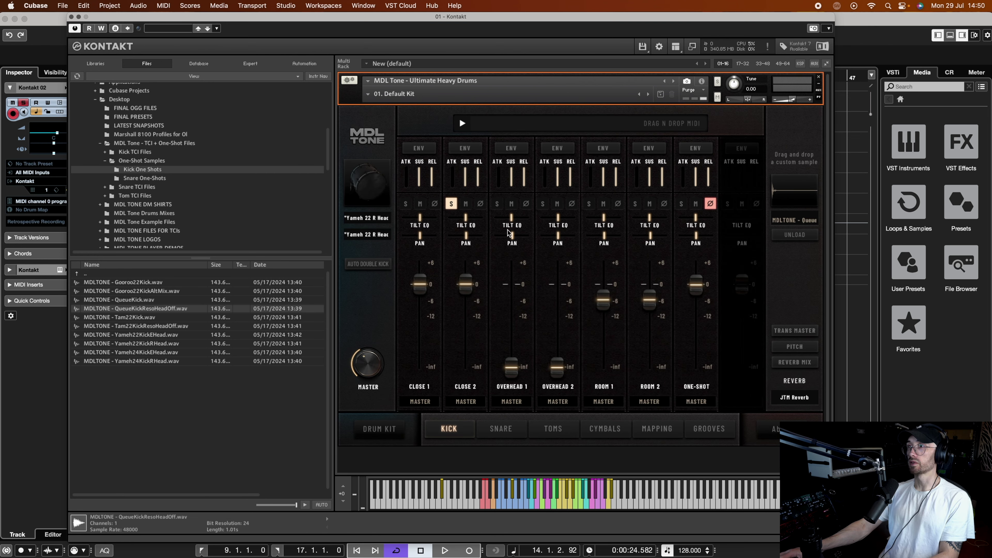
{"action": "left_click", "coordinate": [452, 204]}
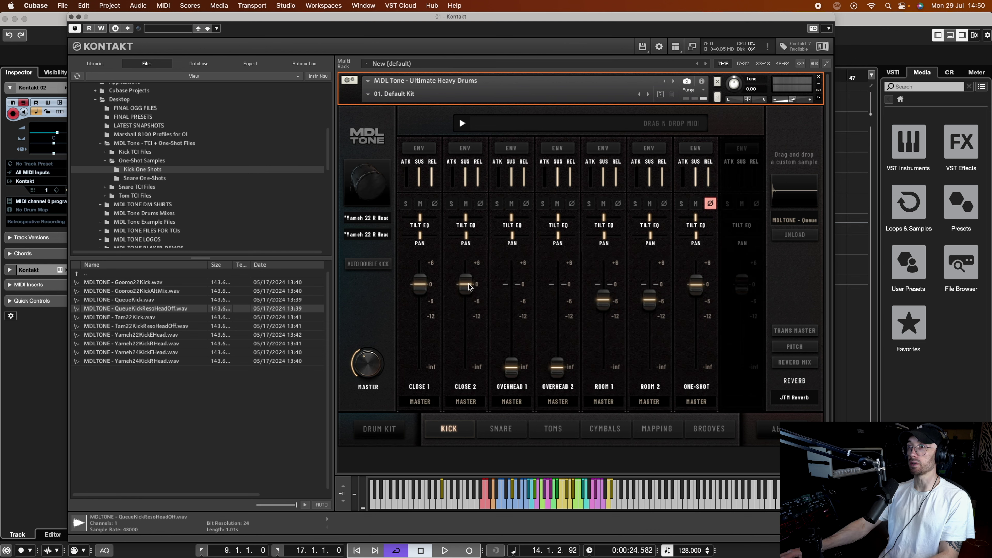
Step: During playback, drop One-Shot to about -73 dB, lower Close 2 to about -1.5 dB, and bring One-Shot back to about -0.2 dB
{"action": "key", "text": "space"}
{"action": "left_click_drag", "start_coordinate": [695, 284], "coordinate": [697, 369]}
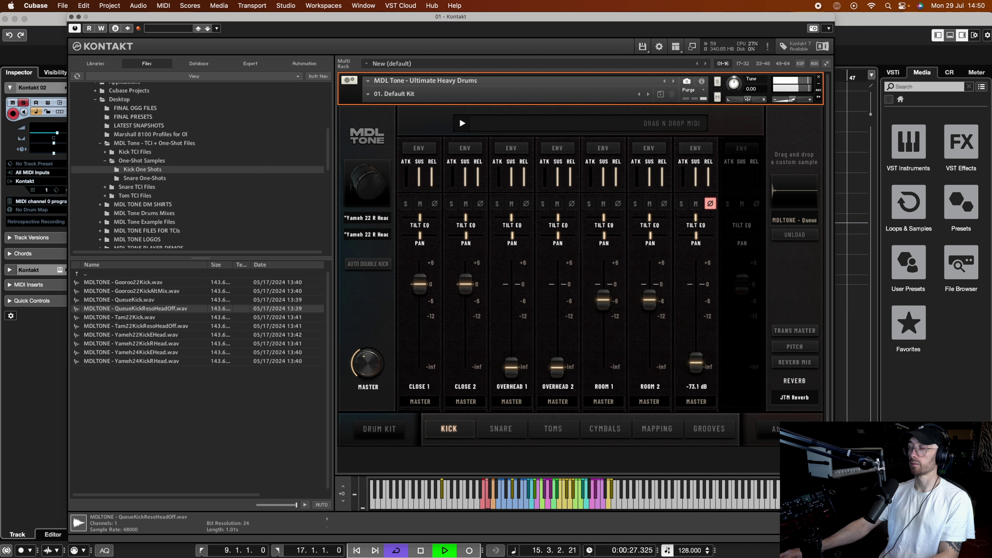
{"action": "left_click_drag", "start_coordinate": [466, 285], "coordinate": [464, 301]}
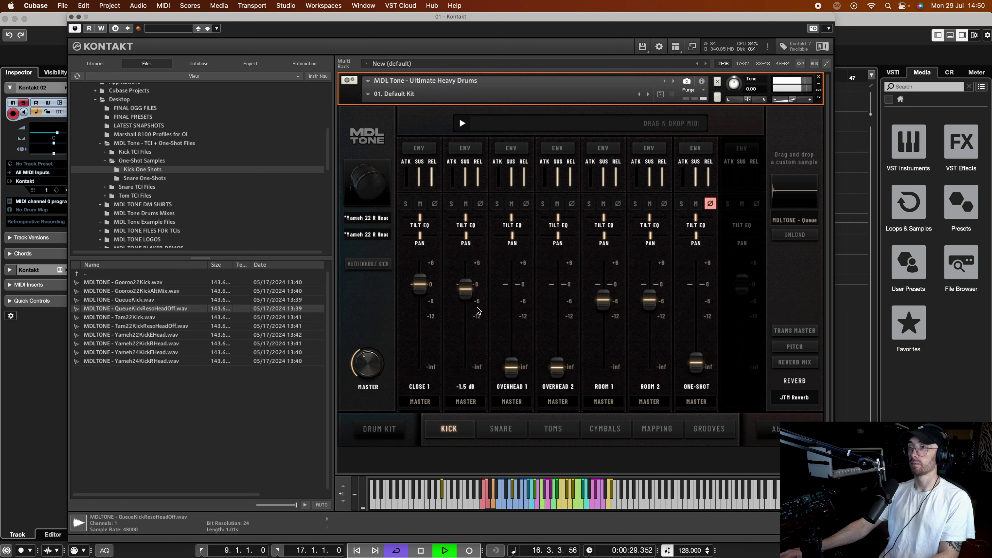
{"action": "left_click_drag", "start_coordinate": [700, 368], "coordinate": [697, 269]}
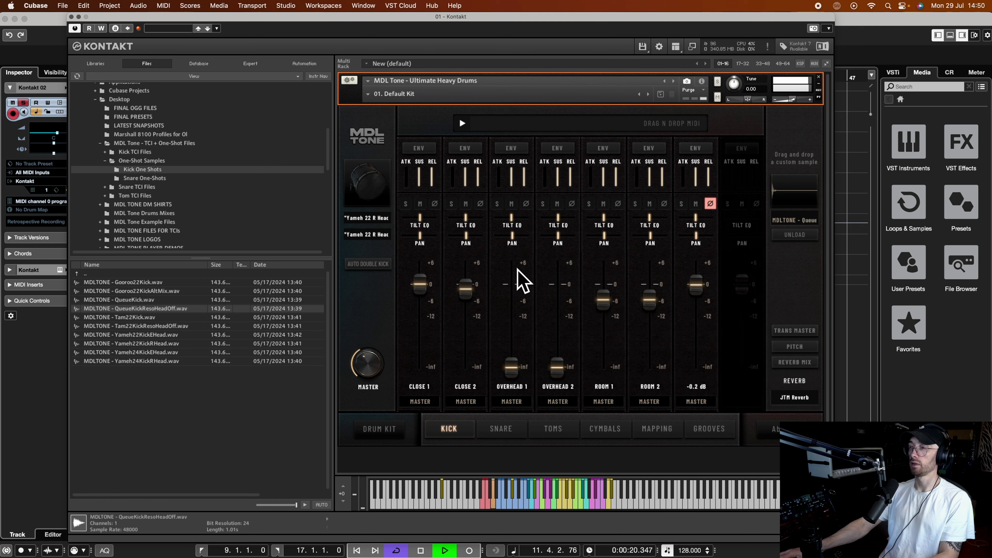
{"action": "key", "text": "space"}
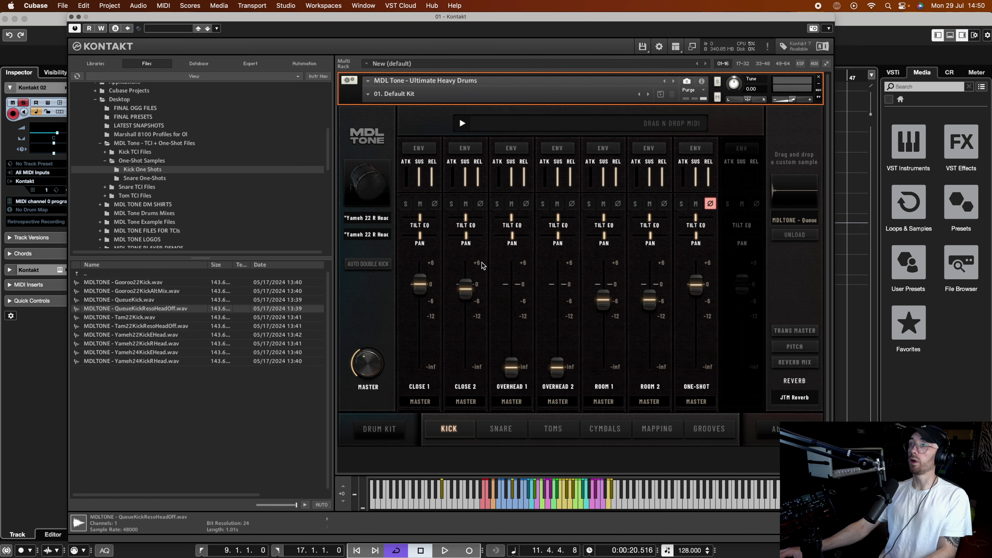
Step: Audition a kick drum in the Drum Kit overview and return to the Kick mixer
{"action": "left_click", "coordinate": [380, 429]}
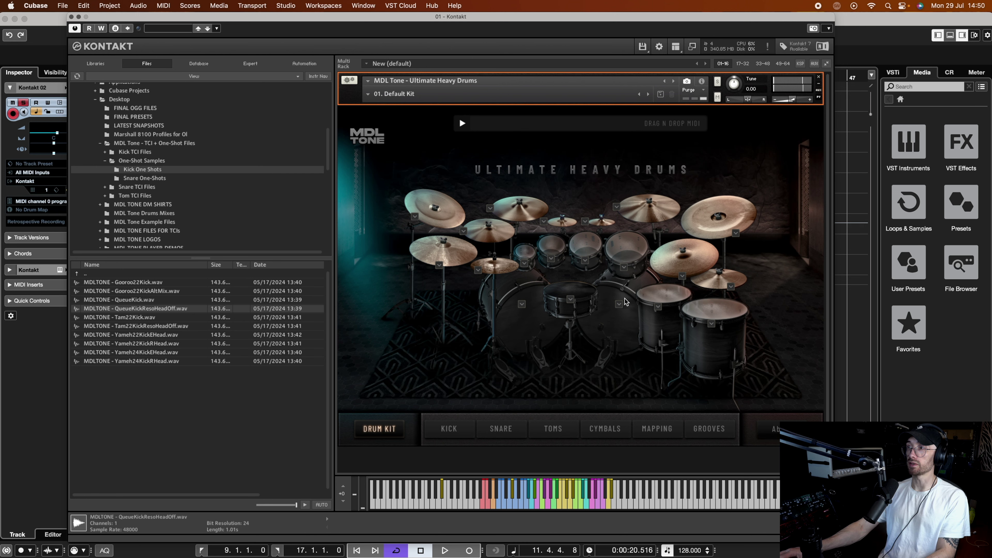
{"action": "left_click", "coordinate": [616, 323]}
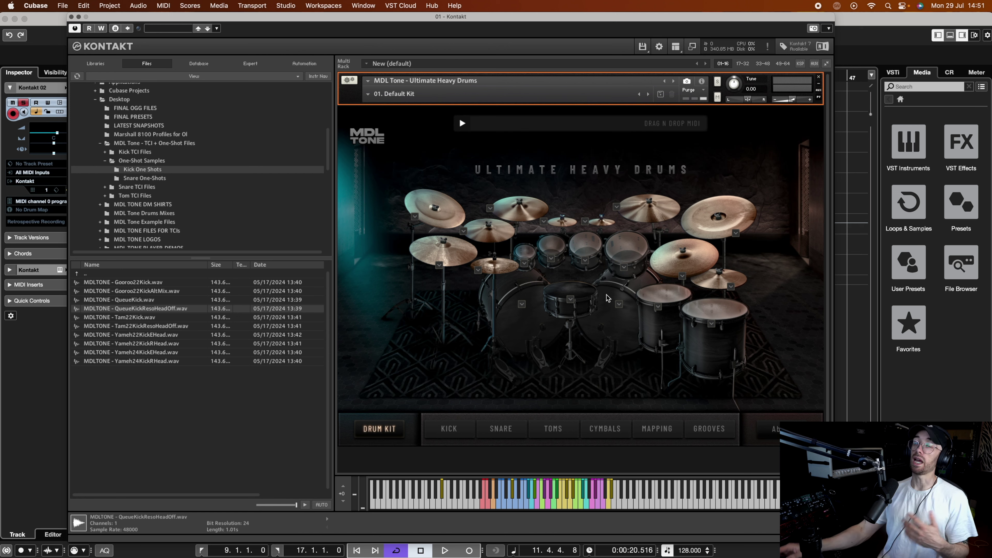
{"action": "left_click", "coordinate": [449, 430]}
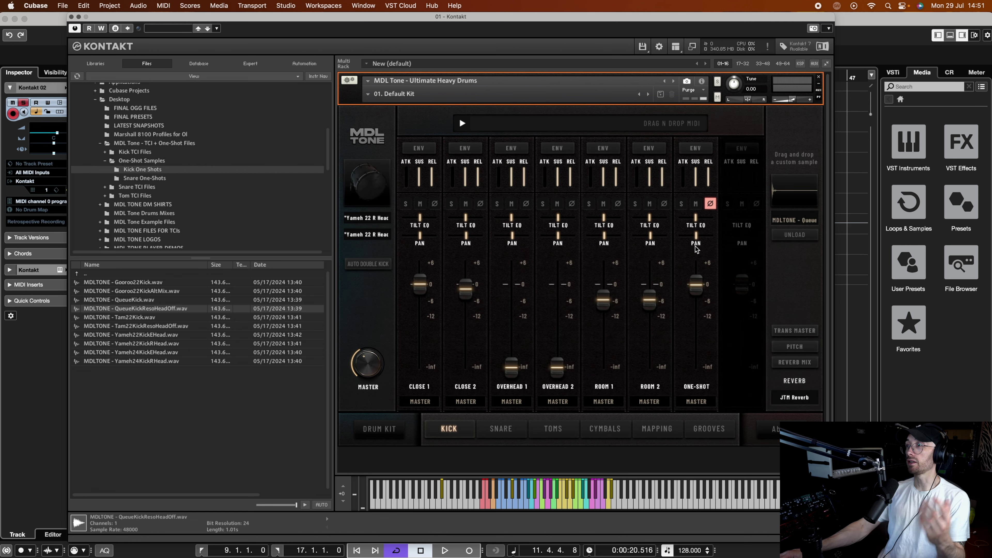
Step: Mute the Close 1 and Close 2 kick channels and adjust the One-Shot level during playback
{"action": "left_click_drag", "start_coordinate": [699, 285], "coordinate": [699, 282]}
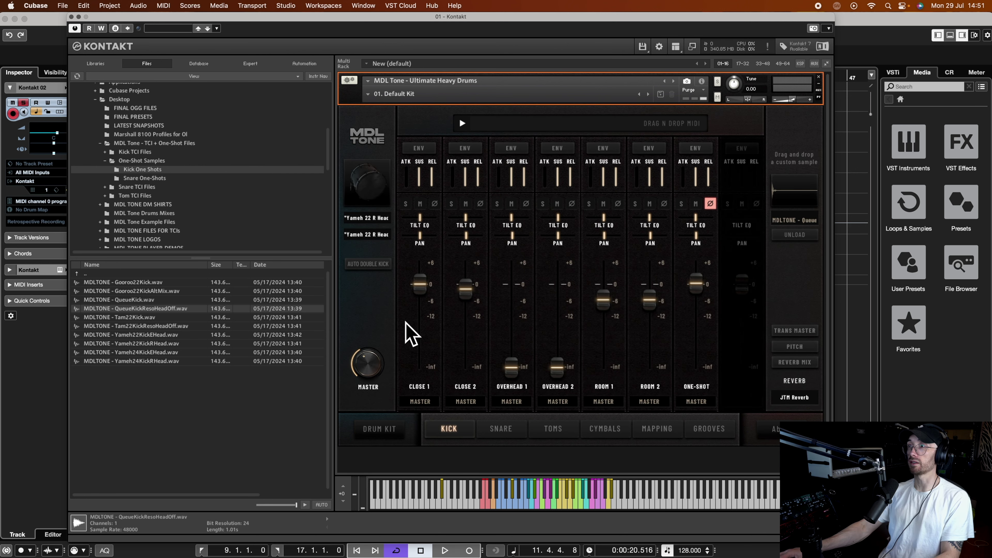
{"action": "left_click", "coordinate": [466, 204]}
{"action": "left_click", "coordinate": [419, 204]}
{"action": "key", "text": "space"}
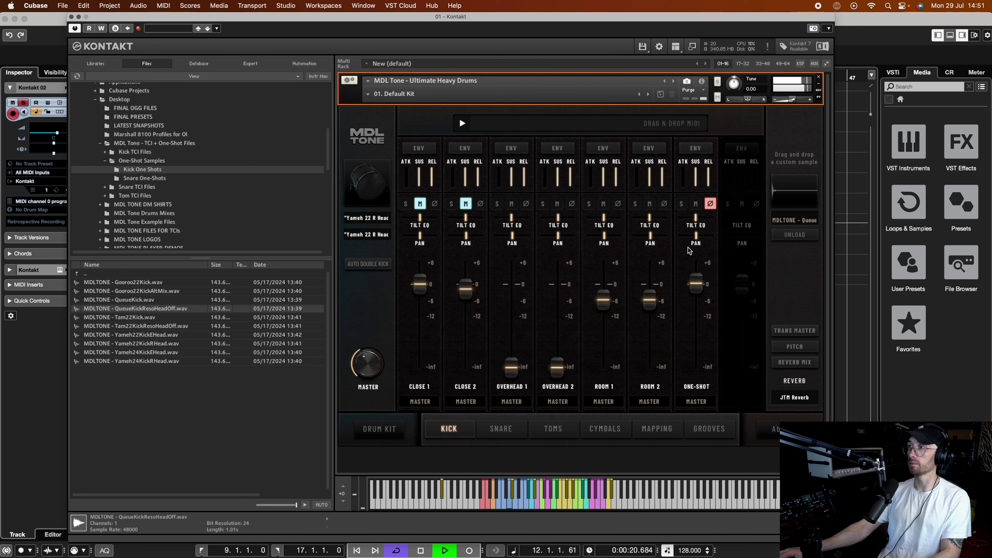
{"action": "left_click_drag", "start_coordinate": [701, 279], "coordinate": [690, 317]}
{"action": "key", "text": "space"}
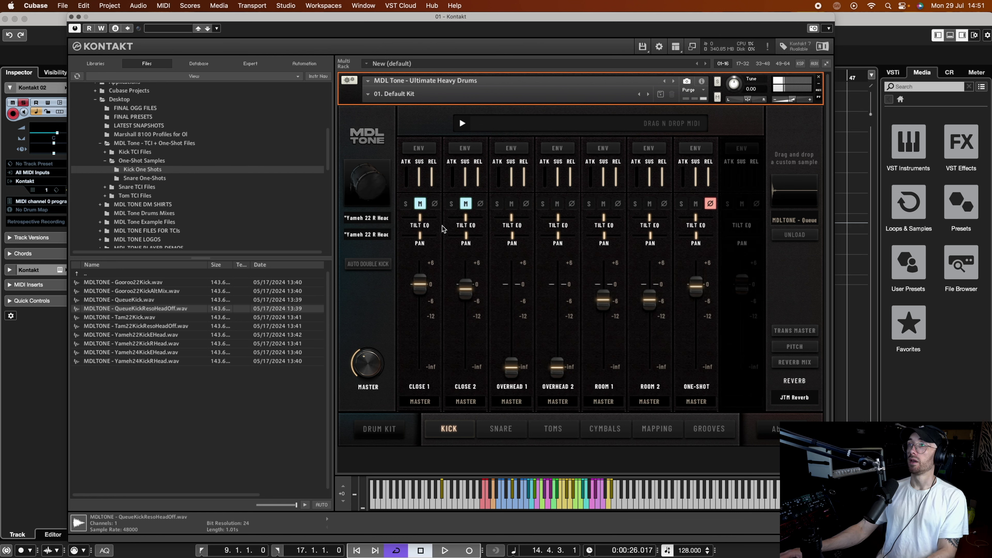
Step: Unmute the Close 1 and Close 2 kick channels and raise the Close 2 level slightly
{"action": "left_click", "coordinate": [466, 204]}
{"action": "left_click", "coordinate": [420, 203]}
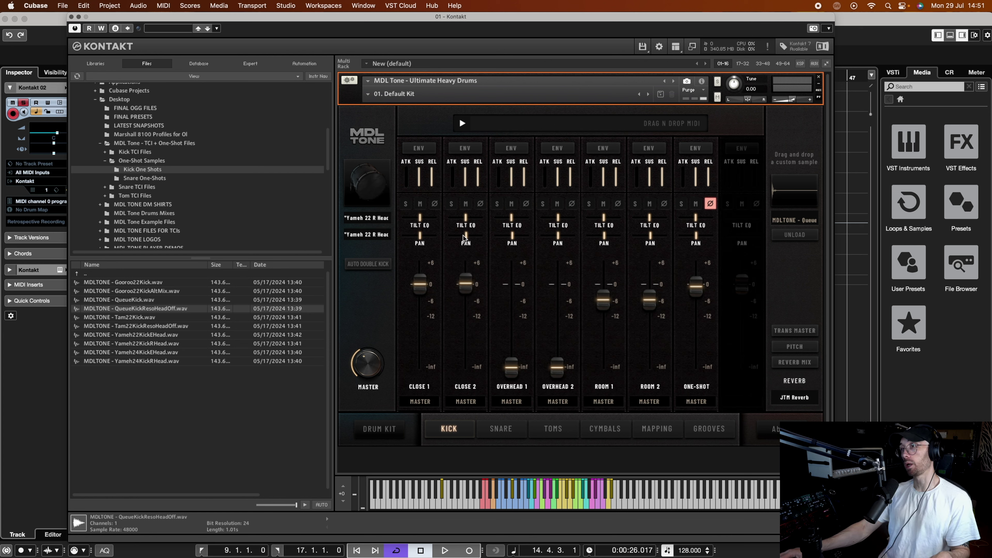
{"action": "mouse_move", "coordinate": [466, 282]}
{"action": "left_mouse_down"}
{"action": "mouse_move", "coordinate": [464, 258]}
{"action": "mouse_move", "coordinate": [465, 273]}
{"action": "left_mouse_up"}
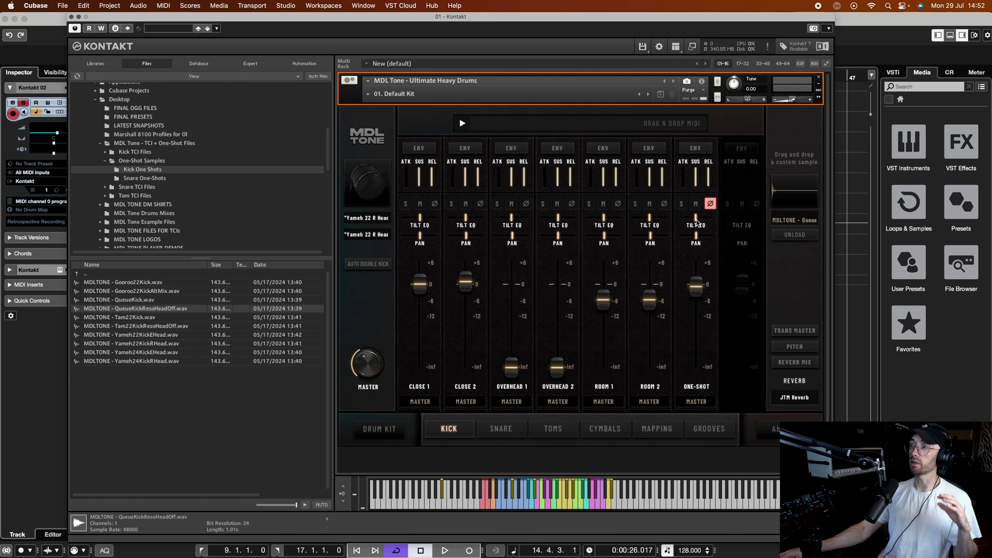
Step: Swing One-Shot's tilt EQ fully left and Close 2's fully right, with One-Shot at 0.6 dB and Close 2 at 0.0 dB
{"action": "left_click_drag", "start_coordinate": [663, 218], "coordinate": [727, 222]}
{"action": "left_click", "coordinate": [697, 284]}
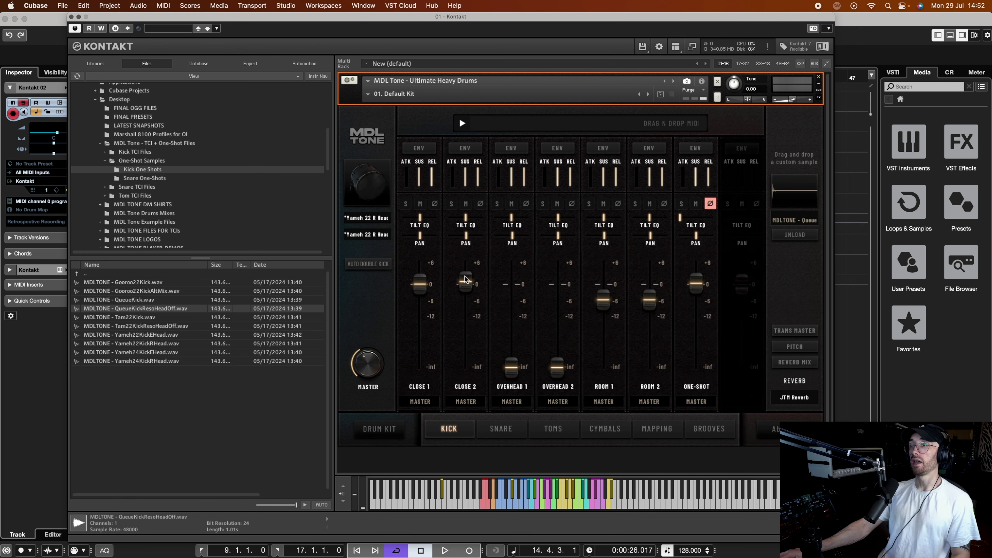
{"action": "left_click_drag", "start_coordinate": [468, 289], "coordinate": [466, 300]}
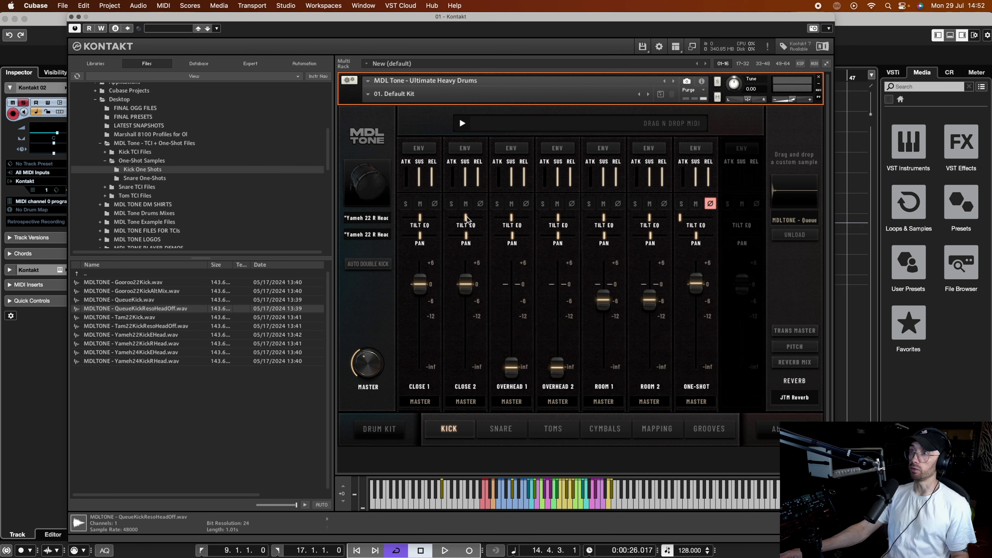
{"action": "left_click_drag", "start_coordinate": [467, 217], "coordinate": [484, 217]}
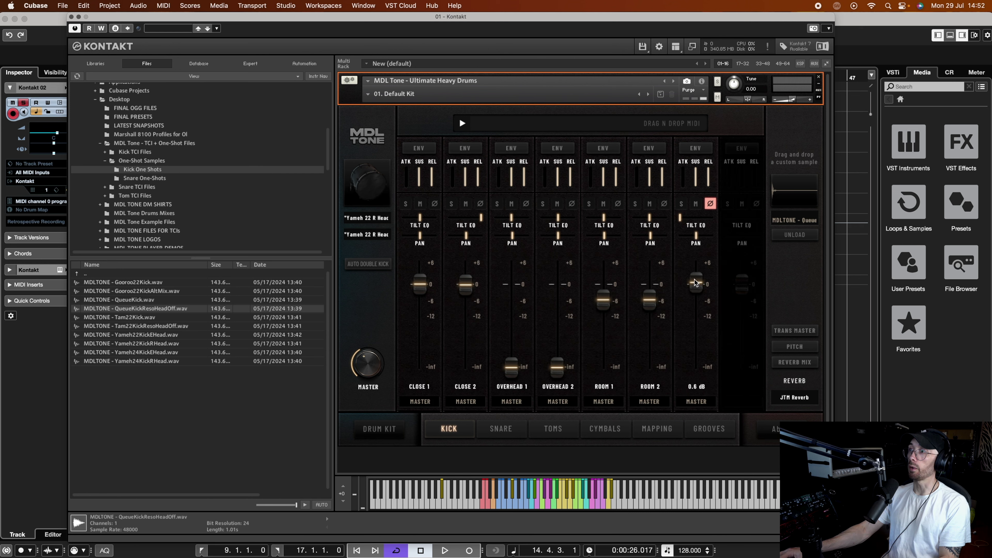
{"action": "left_click_drag", "start_coordinate": [461, 283], "coordinate": [470, 293]}
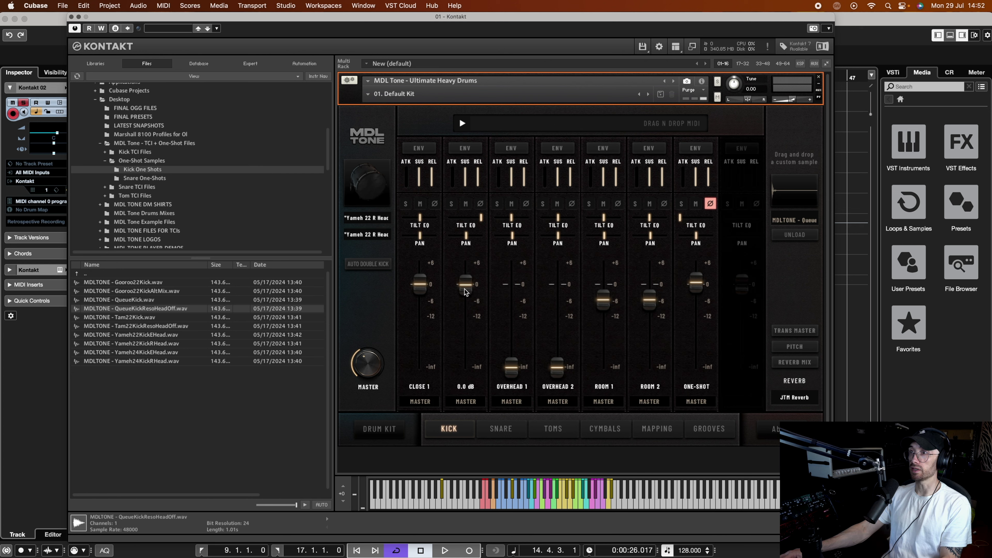
Step: Compare the kick blend during playback with One-Shot muted and Close 2's tilt EQ centred against the full tilted blend
{"action": "key", "text": "space"}
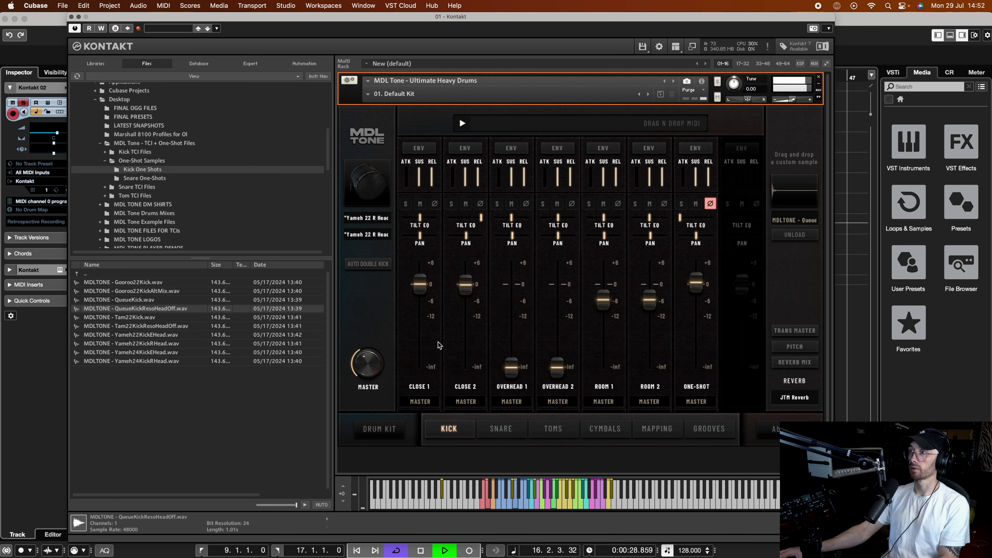
{"action": "key", "text": "space"}
{"action": "left_click", "coordinate": [696, 204]}
{"action": "left_click_drag", "start_coordinate": [482, 220], "coordinate": [429, 218]}
{"action": "key", "text": "space"}
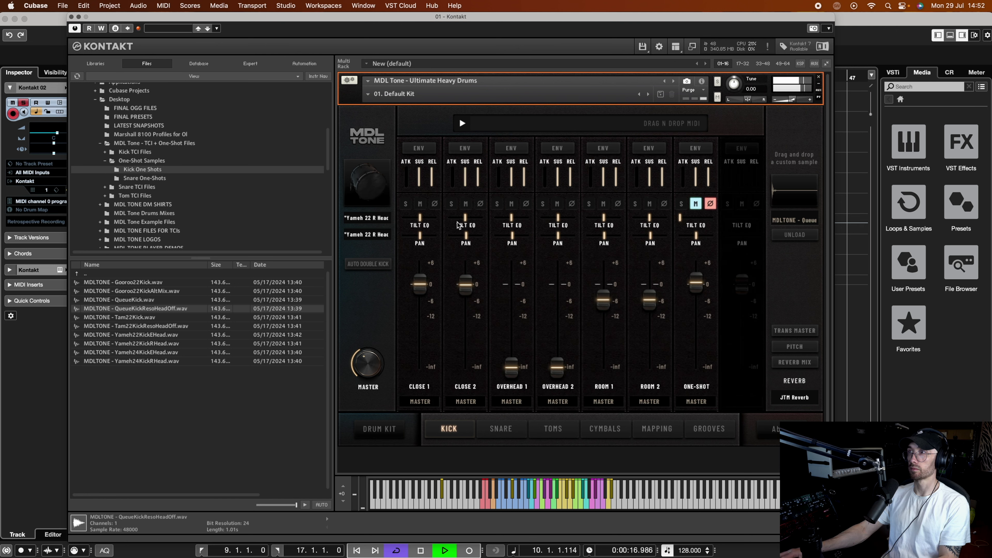
{"action": "left_click_drag", "start_coordinate": [459, 226], "coordinate": [706, 205]}
{"action": "left_click", "coordinate": [698, 205]}
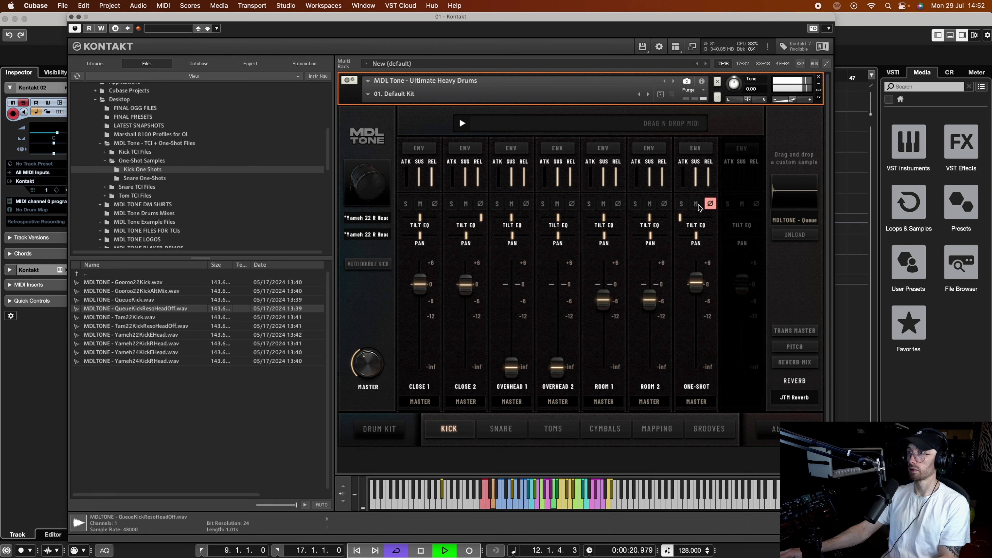
{"action": "key", "text": "space"}
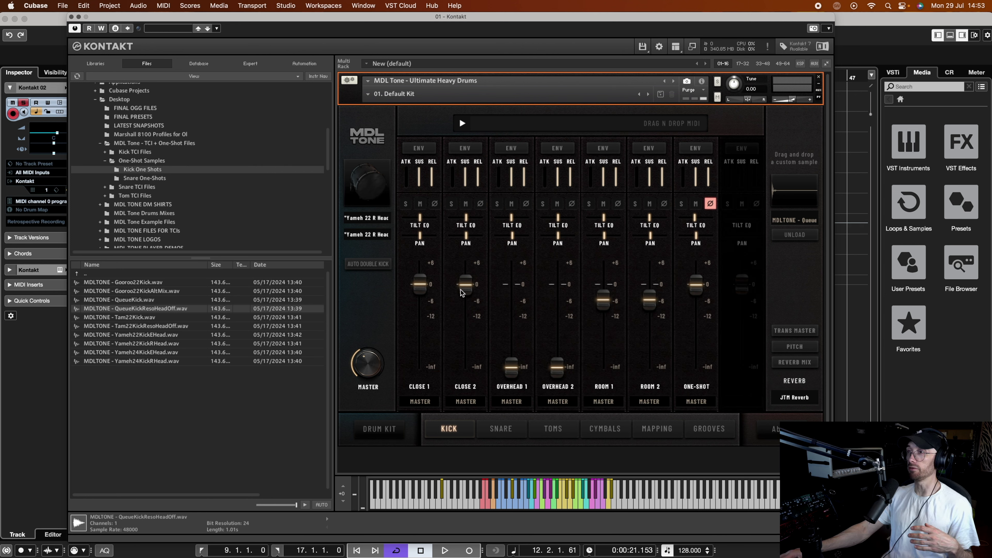
Step: Readjust the kick One-Shot level, mute the One-Shot channel, and set Close 2 to 0.4 dB
{"action": "left_click_drag", "start_coordinate": [696, 283], "coordinate": [695, 281]}
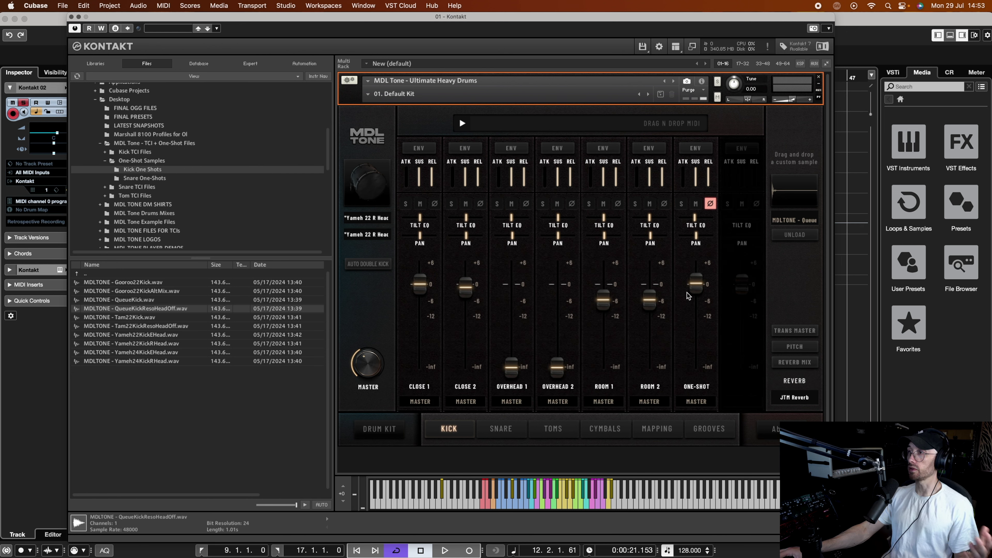
{"action": "left_click_drag", "start_coordinate": [691, 290], "coordinate": [692, 292]}
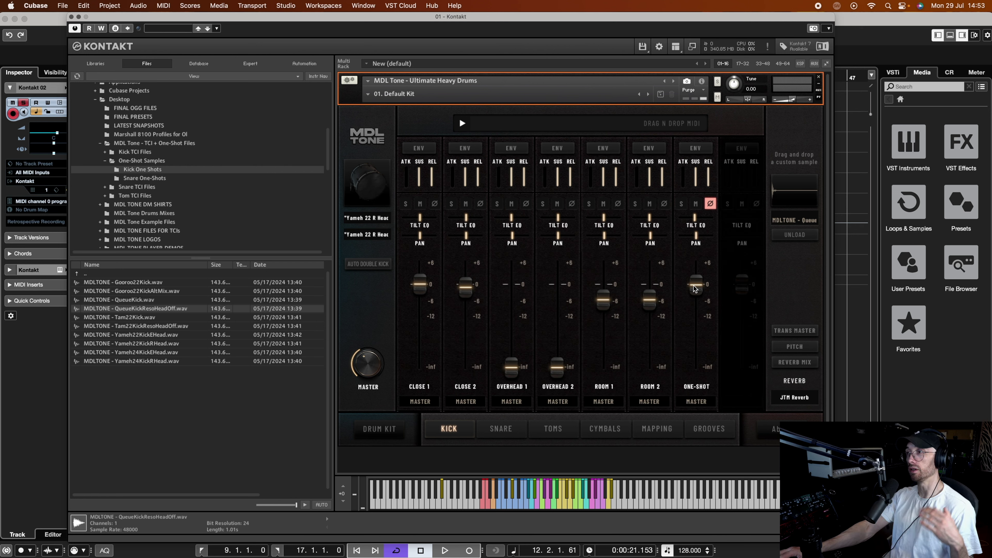
{"action": "left_click", "coordinate": [695, 204]}
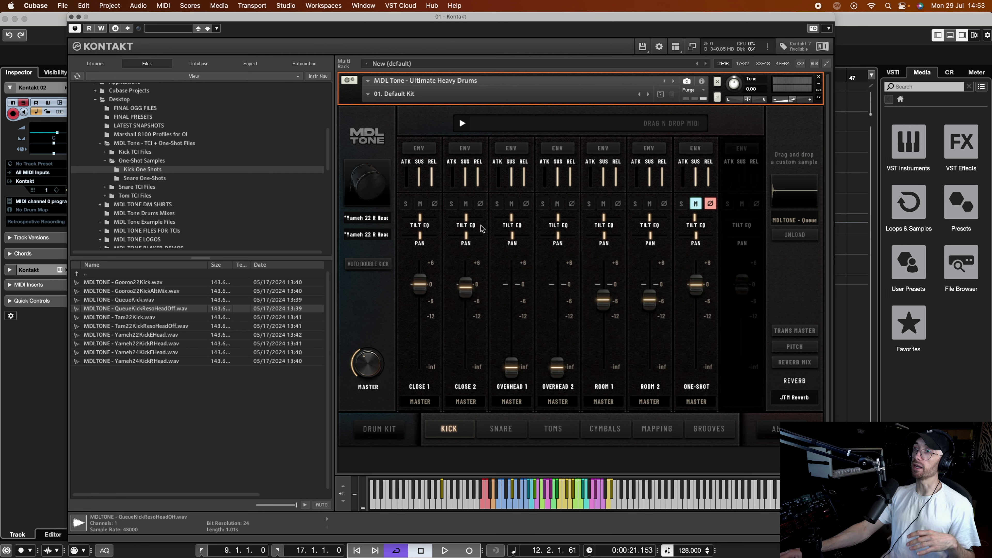
{"action": "left_click_drag", "start_coordinate": [464, 290], "coordinate": [465, 281]}
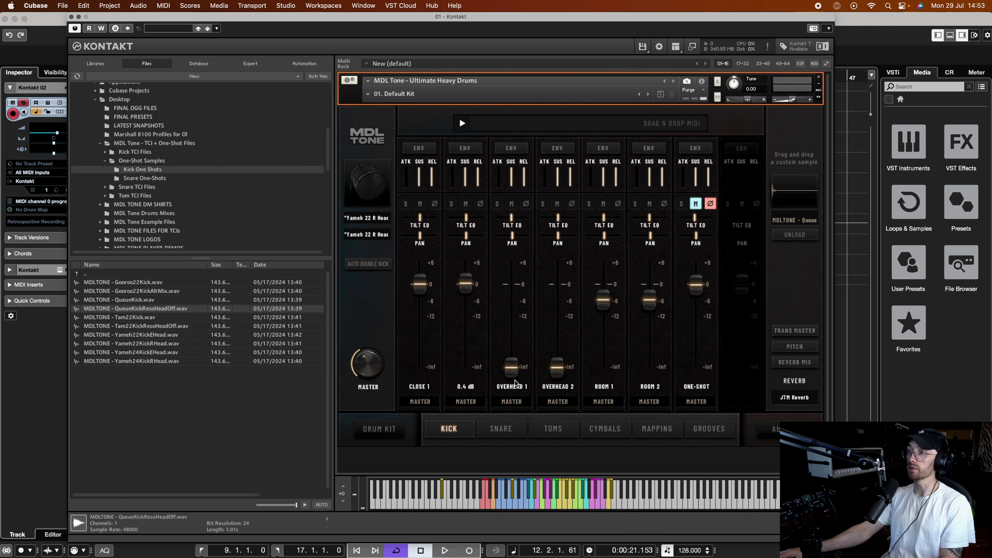
Step: Load MDLTONE - Luddy402Mid.wav from the Snare One-Shots folder into the Snare mixer's custom sample slot
{"action": "left_click", "coordinate": [501, 428]}
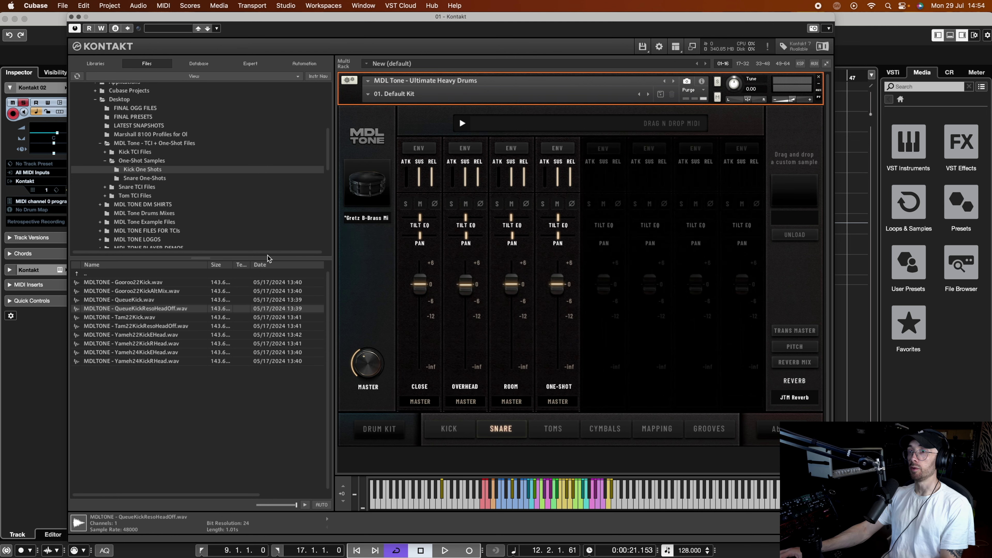
{"action": "left_click", "coordinate": [143, 178]}
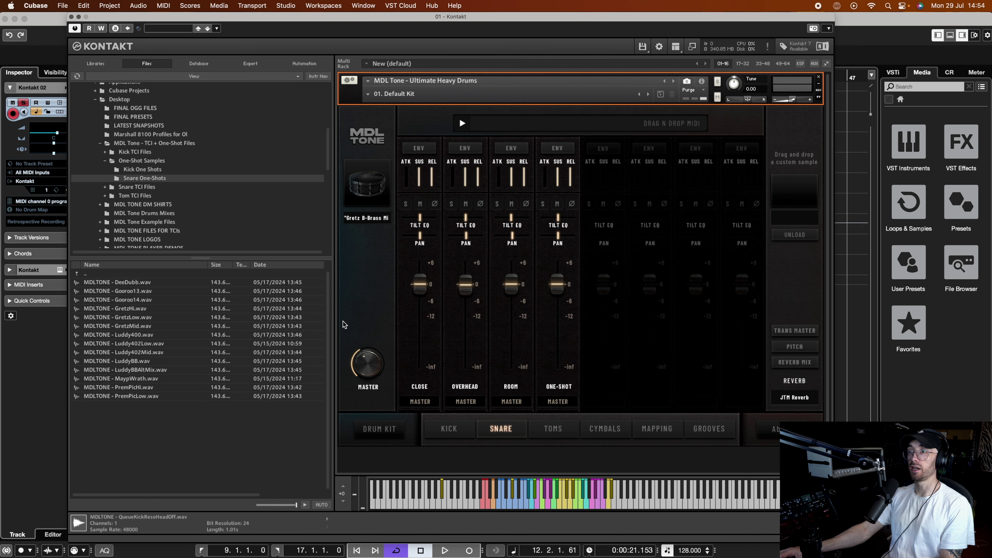
{"action": "left_click", "coordinate": [378, 219]}
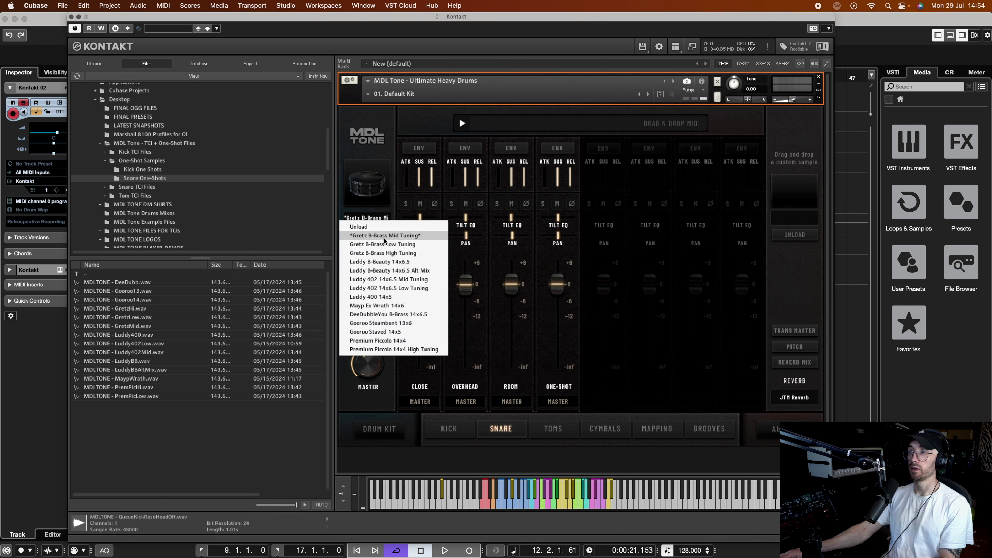
{"action": "left_click", "coordinate": [389, 211]}
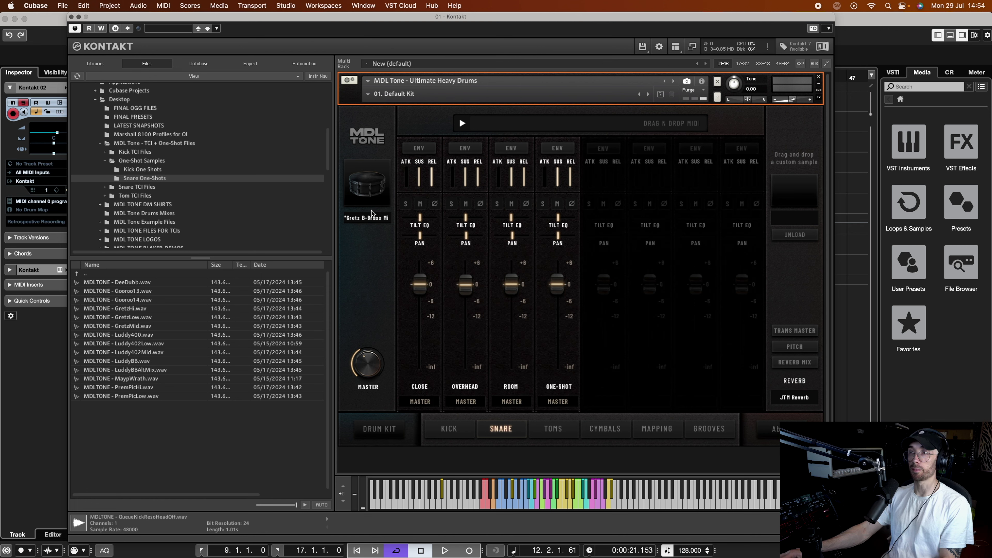
{"action": "left_click", "coordinate": [144, 353]}
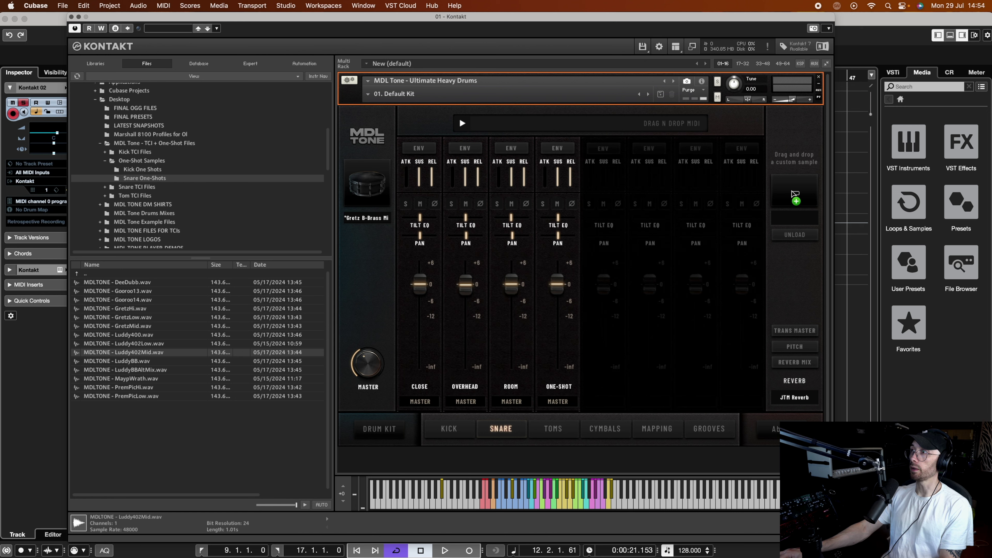
{"action": "left_click_drag", "start_coordinate": [793, 195], "coordinate": [793, 194]}
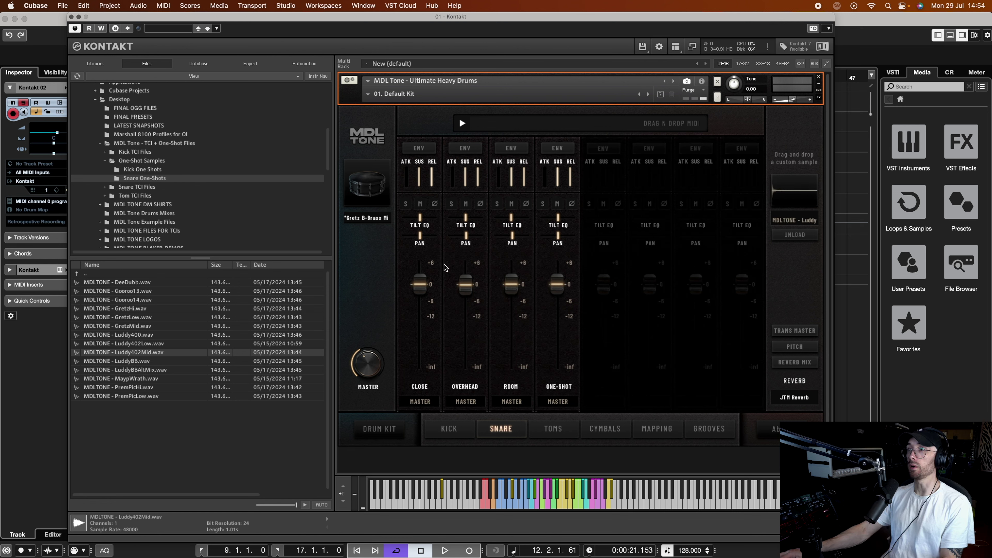
Step: Lower the snare's Overhead and Room levels, raise One-Shot slightly, and audition Close and One-Shot separately in solo
{"action": "left_click", "coordinate": [405, 203]}
{"action": "left_click", "coordinate": [543, 203]}
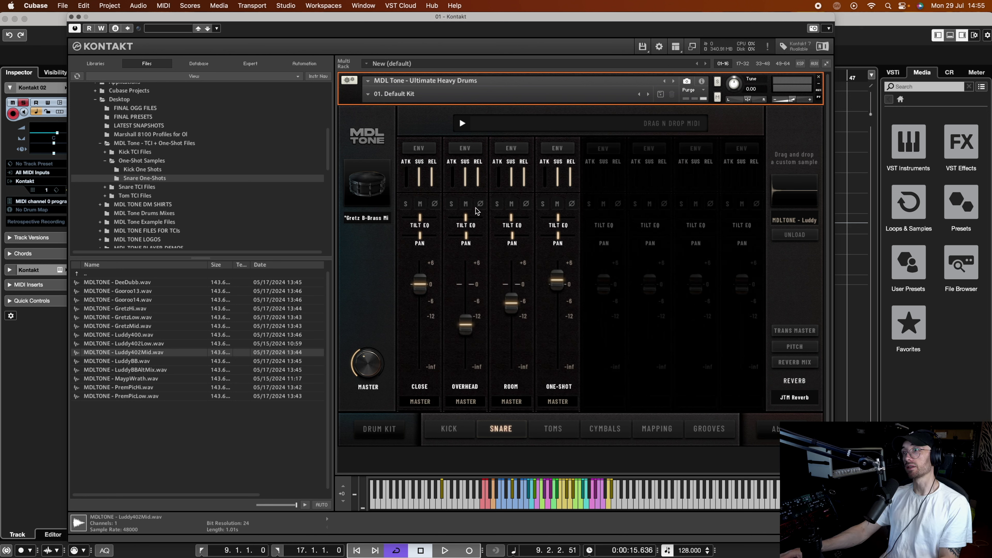
{"action": "left_click", "coordinate": [405, 203]}
{"action": "key", "text": "space"}
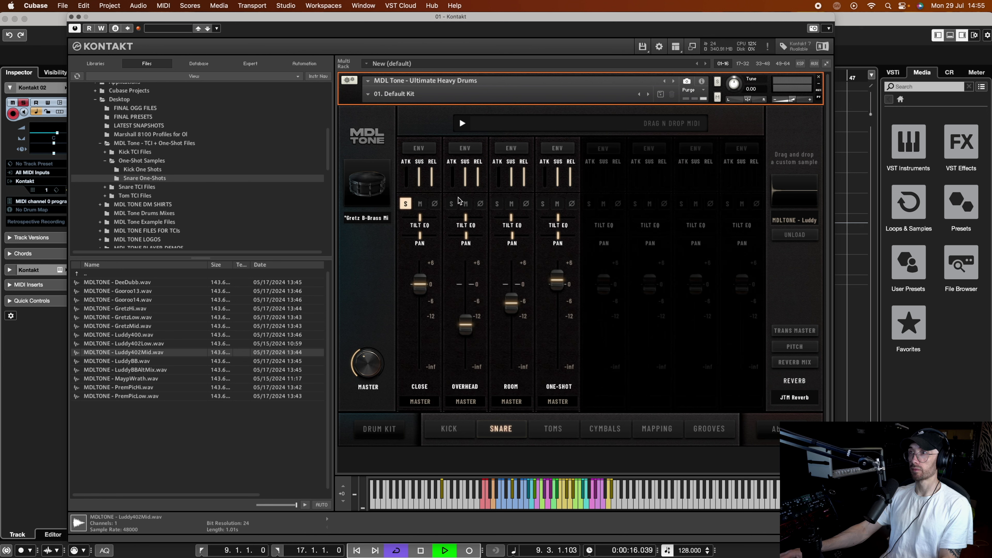
{"action": "key", "text": "space"}
{"action": "left_click", "coordinate": [406, 205]}
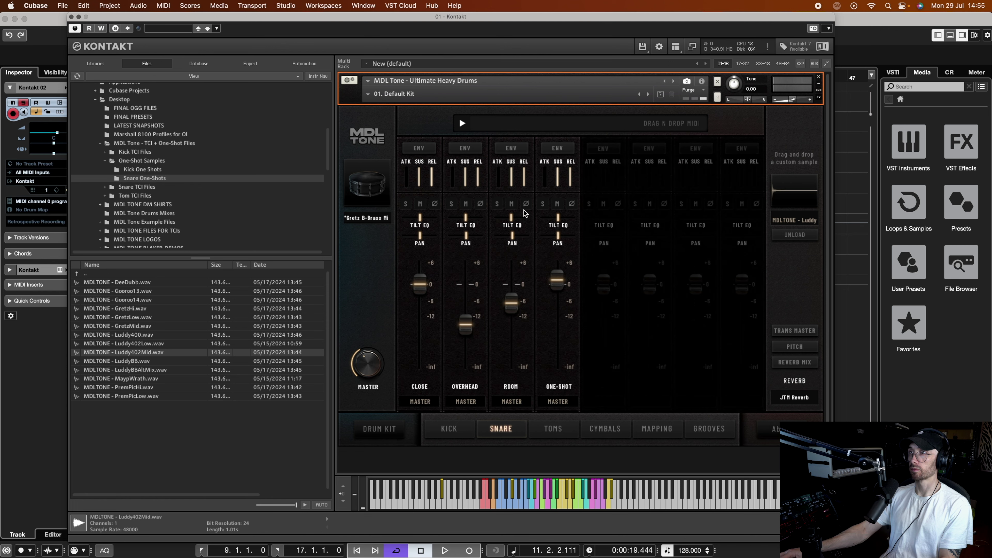
{"action": "left_click", "coordinate": [543, 205]}
{"action": "key", "text": "space"}
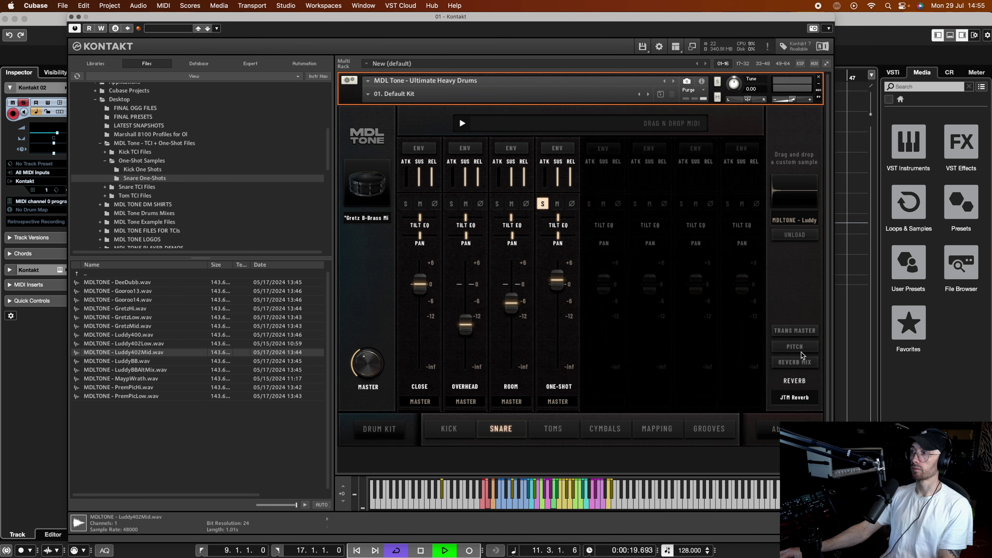
Step: Set the Snare One Shot pitch to -0.65 during playback and close the pitch settings
{"action": "left_click", "coordinate": [795, 347]}
{"action": "left_click_drag", "start_coordinate": [569, 216], "coordinate": [600, 218]}
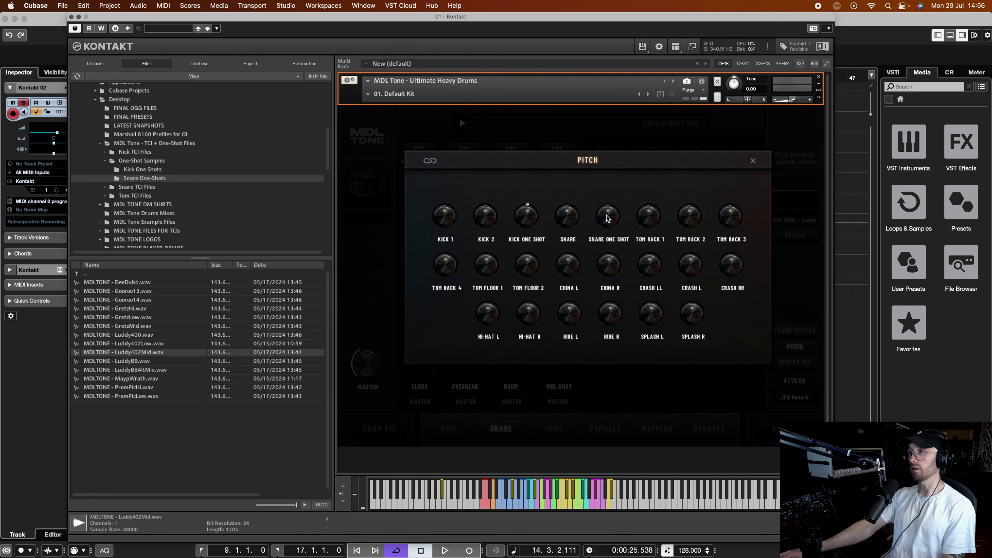
{"action": "key", "text": "space"}
{"action": "left_click_drag", "start_coordinate": [607, 218], "coordinate": [606, 221]}
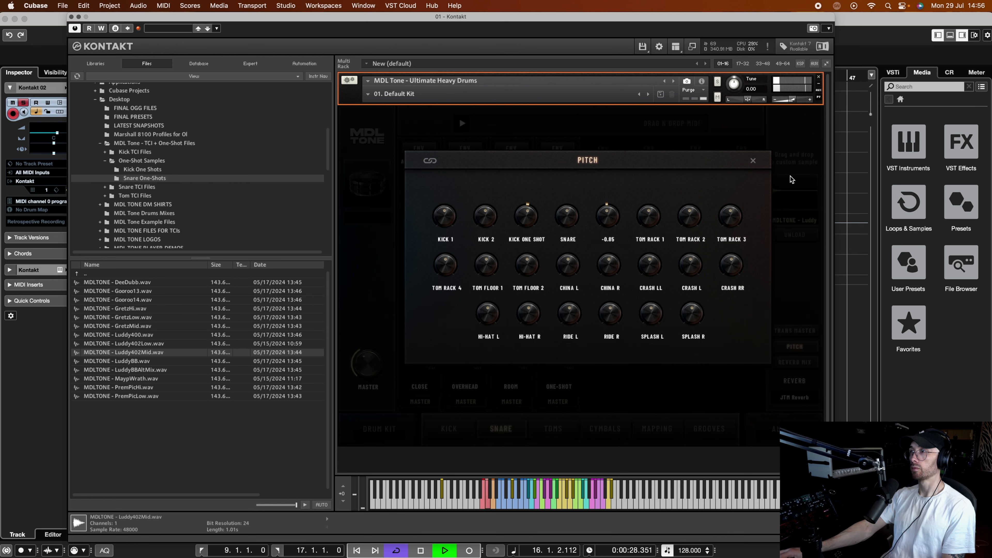
{"action": "key", "text": "space"}
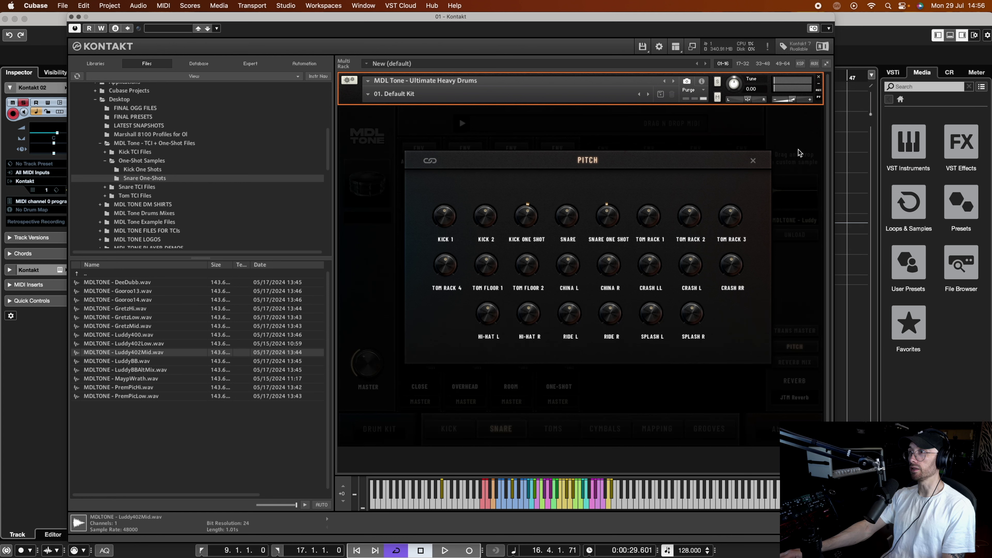
{"action": "left_click", "coordinate": [753, 162]}
Step: Audition the snare's Close and One-Shot channels soloed together and take both out of solo
{"action": "key", "text": "space"}
{"action": "left_click", "coordinate": [407, 204]}
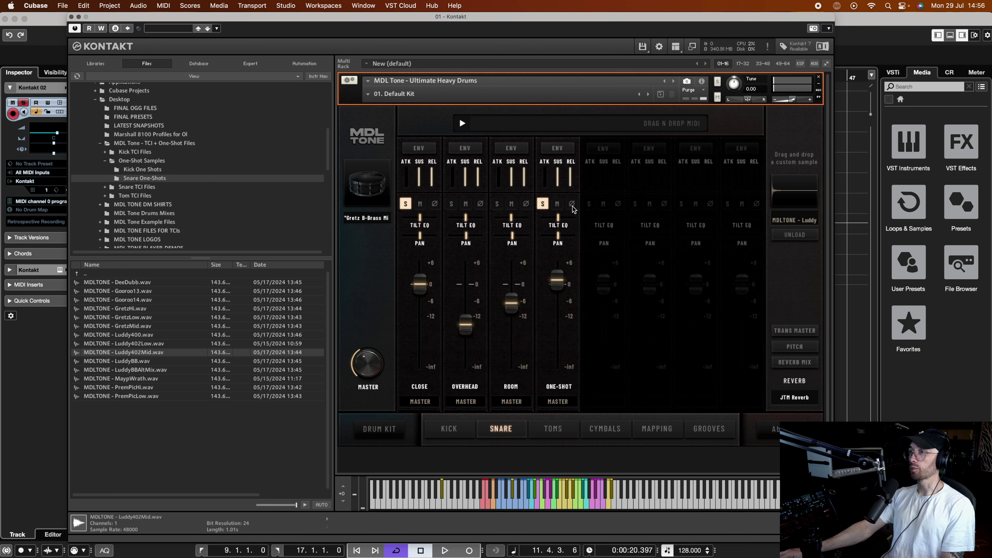
{"action": "left_click", "coordinate": [543, 204]}
{"action": "left_click", "coordinate": [405, 203]}
Step: Play the full snare mix, vary the One-Shot level, lower Close, and bring One-Shot to about 0 dB
{"action": "key", "text": "space"}
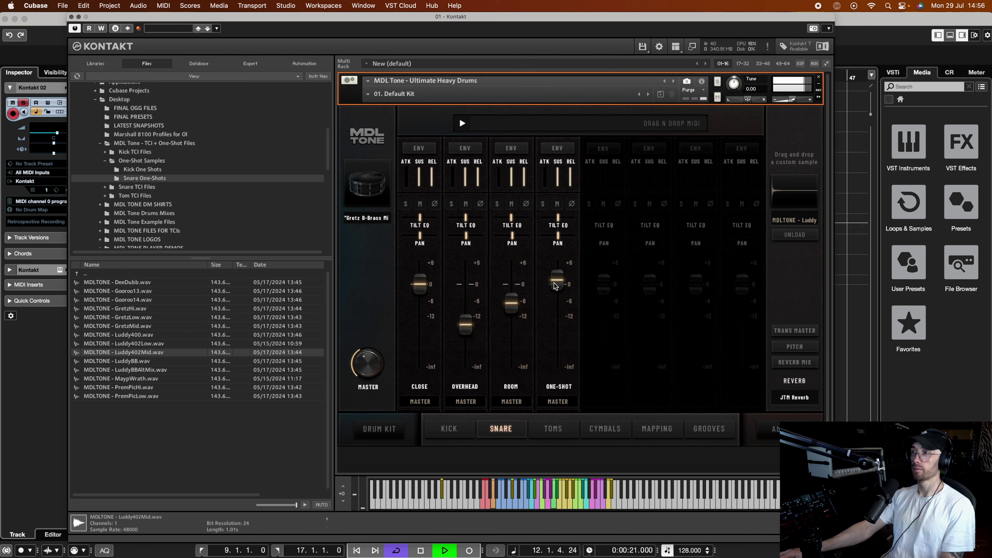
{"action": "mouse_move", "coordinate": [554, 290]}
{"action": "mouse_move", "coordinate": [554, 290]}
{"action": "left_mouse_down"}
{"action": "mouse_move", "coordinate": [555, 308]}
{"action": "mouse_move", "coordinate": [558, 280]}
{"action": "left_mouse_up"}
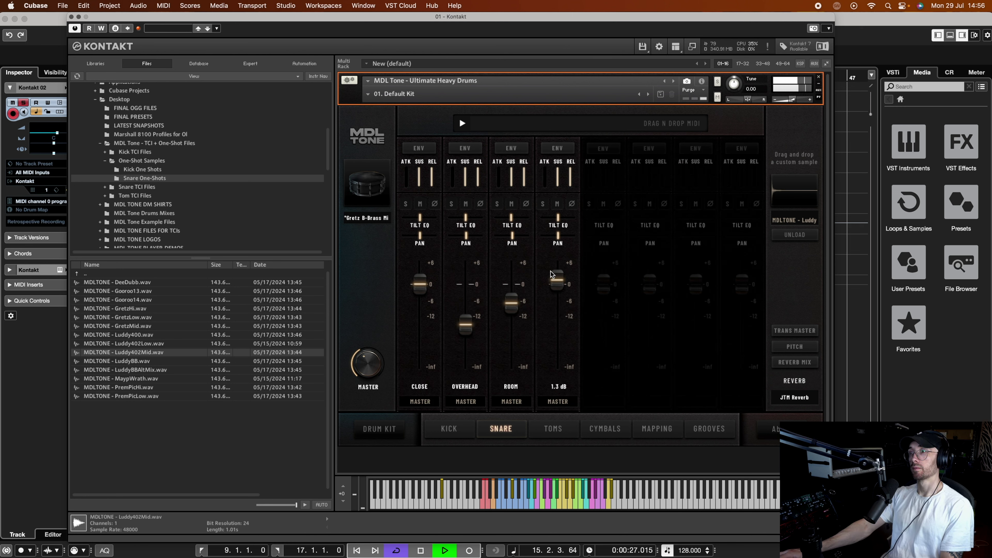
{"action": "key", "text": "space"}
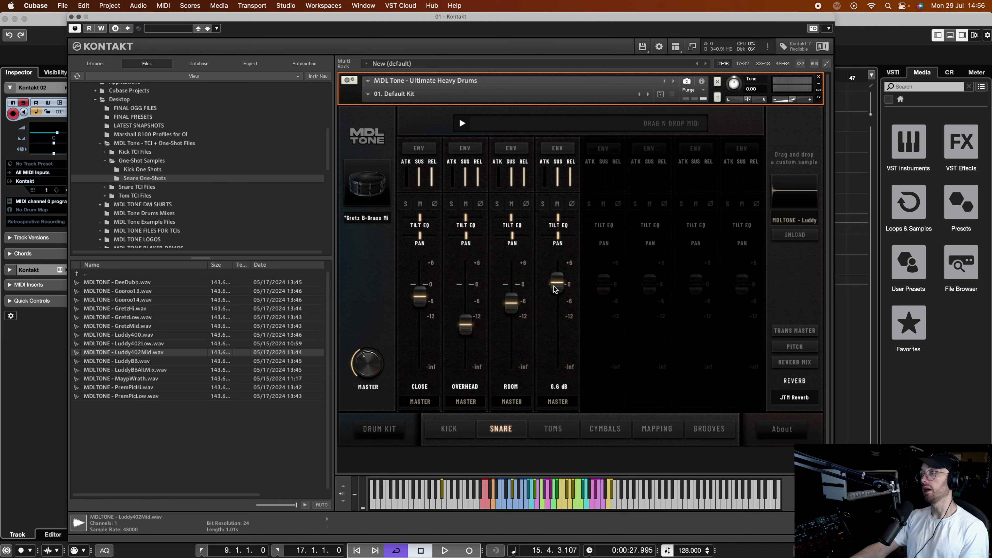
{"action": "left_click_drag", "start_coordinate": [554, 286], "coordinate": [554, 288]}
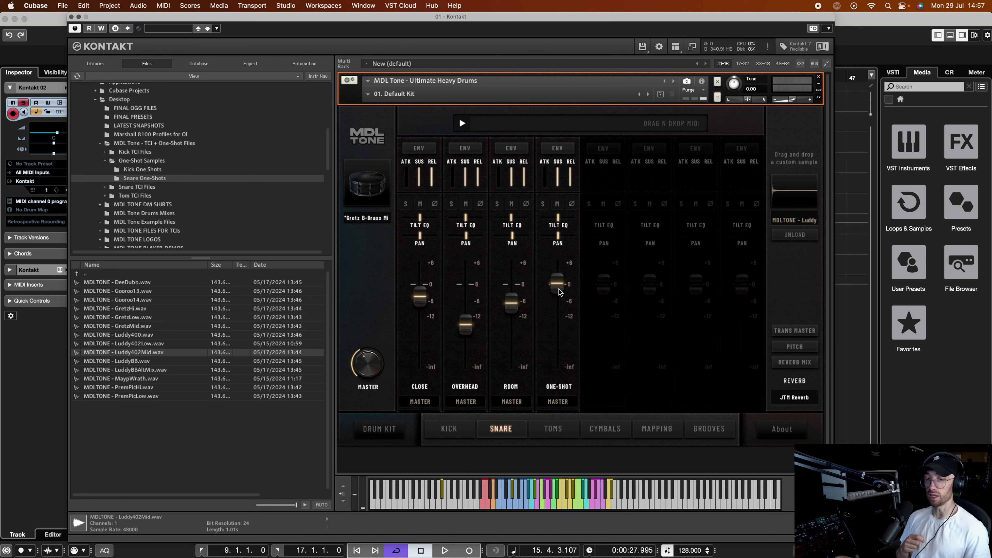
Step: During playback, raise the snare's Close level to just below 0 dB and compare the mix with One-Shot muted and unmuted
{"action": "key", "text": "space"}
{"action": "mouse_move", "coordinate": [420, 289]}
{"action": "left_click_drag", "start_coordinate": [420, 289], "coordinate": [420, 279]}
{"action": "left_click", "coordinate": [557, 203]}
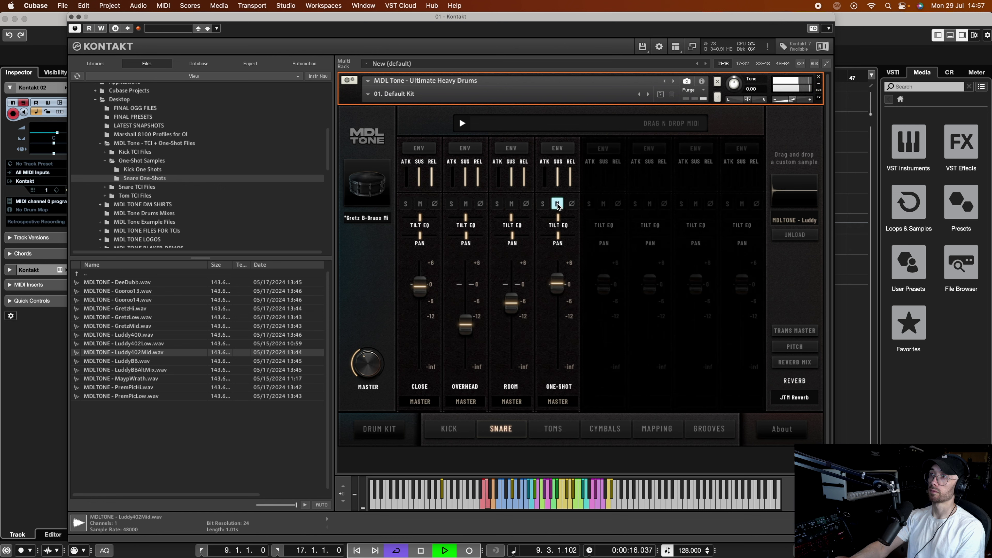
{"action": "left_click", "coordinate": [557, 203]}
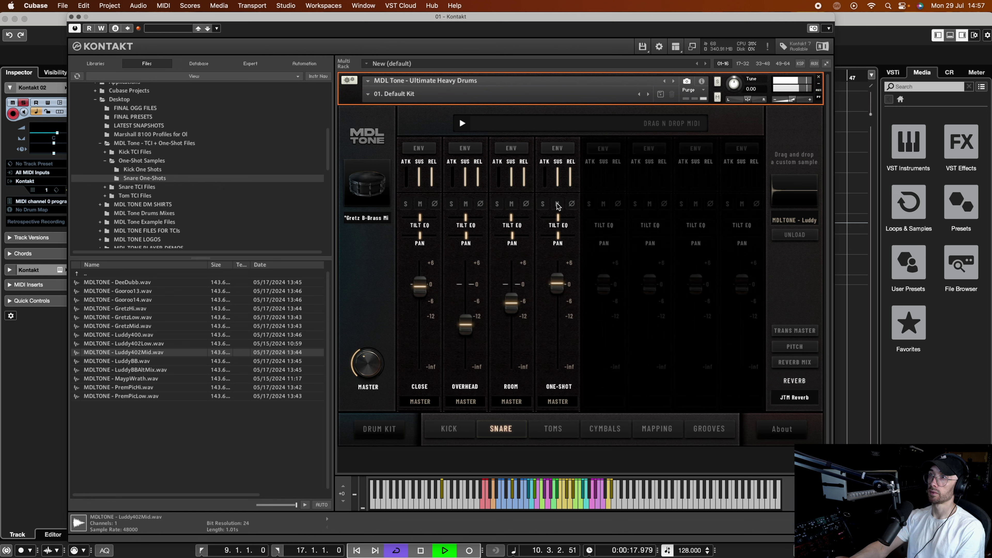
{"action": "key", "text": "space"}
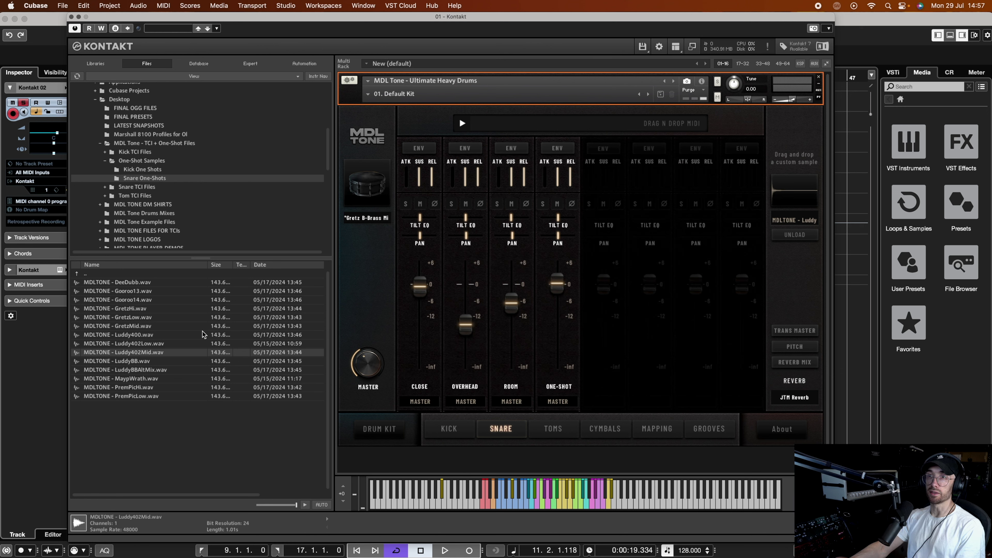
Step: Preview the MDLTONE - Luddy402Low one-shot sample and raise the Snare One Shot amount in the reverb balance settings
{"action": "left_click", "coordinate": [173, 344]}
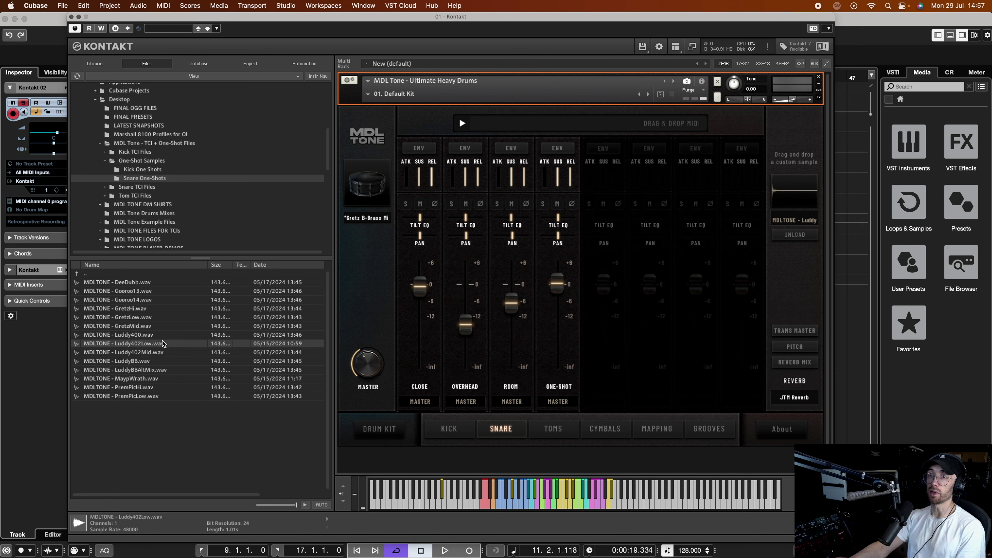
{"action": "left_click", "coordinate": [796, 195]}
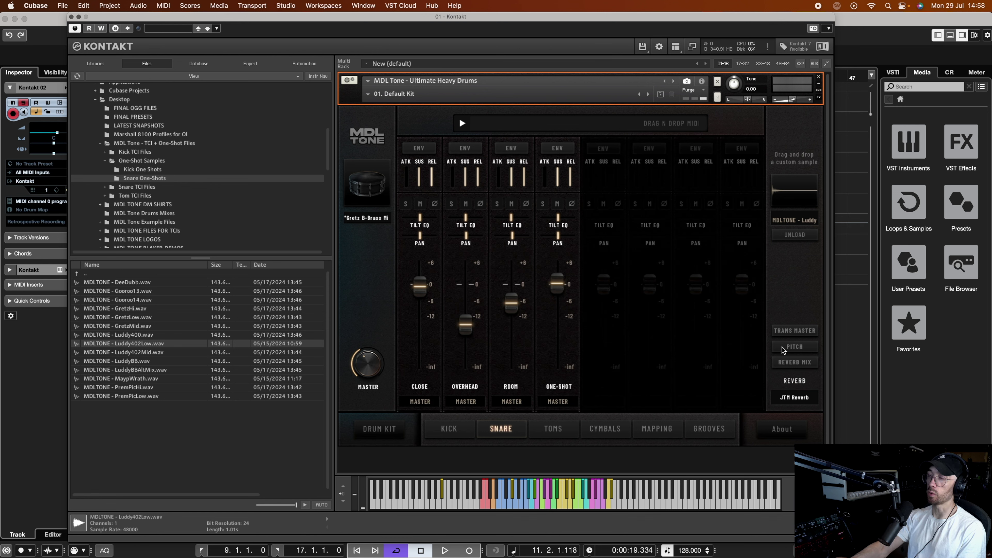
{"action": "left_click", "coordinate": [787, 361]}
{"action": "left_click_drag", "start_coordinate": [611, 225], "coordinate": [605, 185]}
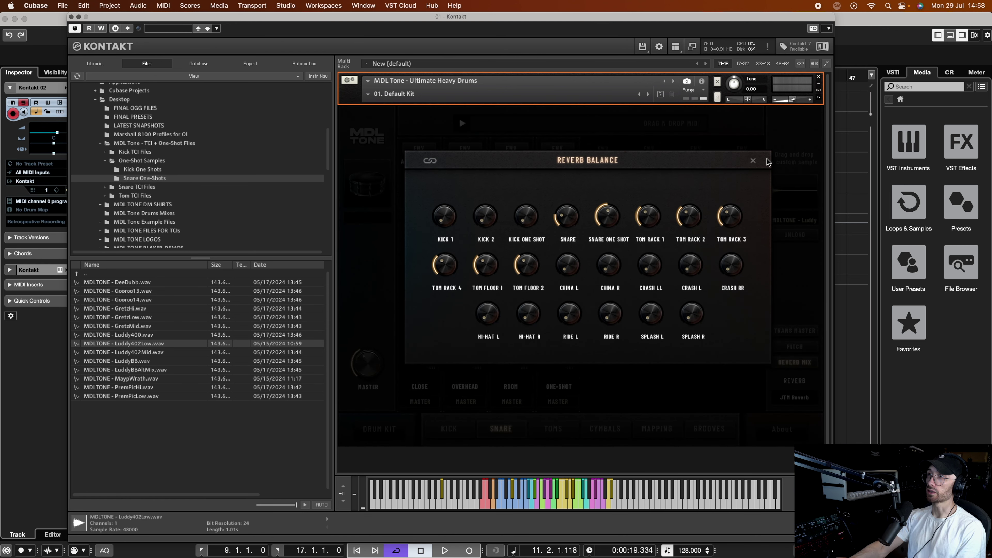
{"action": "left_click", "coordinate": [753, 160]}
Step: Lower the snare's One-Shot level close to -inf and set the Snare One Shot reverb balance to 47% during playback
{"action": "left_click_drag", "start_coordinate": [556, 284], "coordinate": [557, 354]}
{"action": "key", "text": "space"}
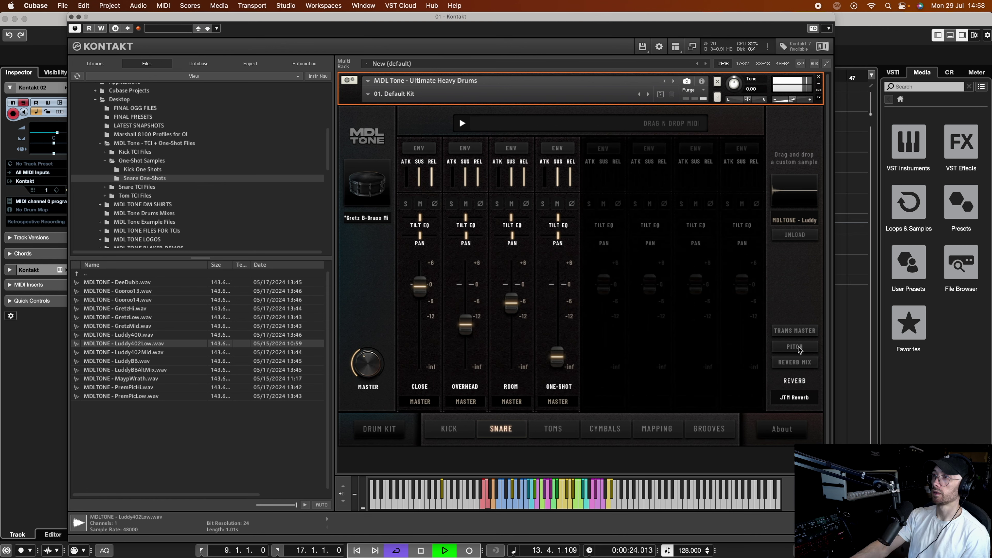
{"action": "left_click", "coordinate": [795, 362]}
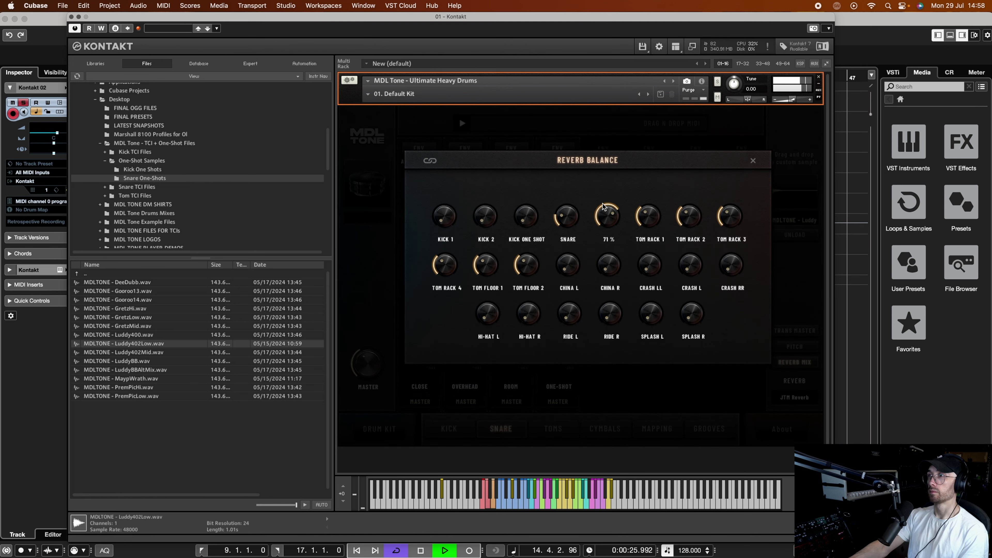
{"action": "left_click_drag", "start_coordinate": [605, 207], "coordinate": [603, 220]}
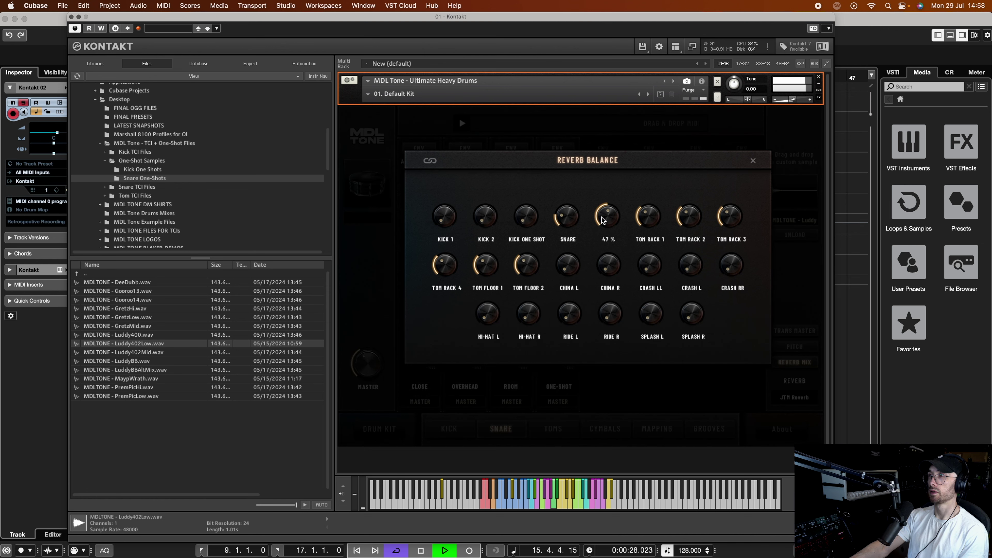
{"action": "key", "text": "space"}
{"action": "left_click", "coordinate": [794, 362]}
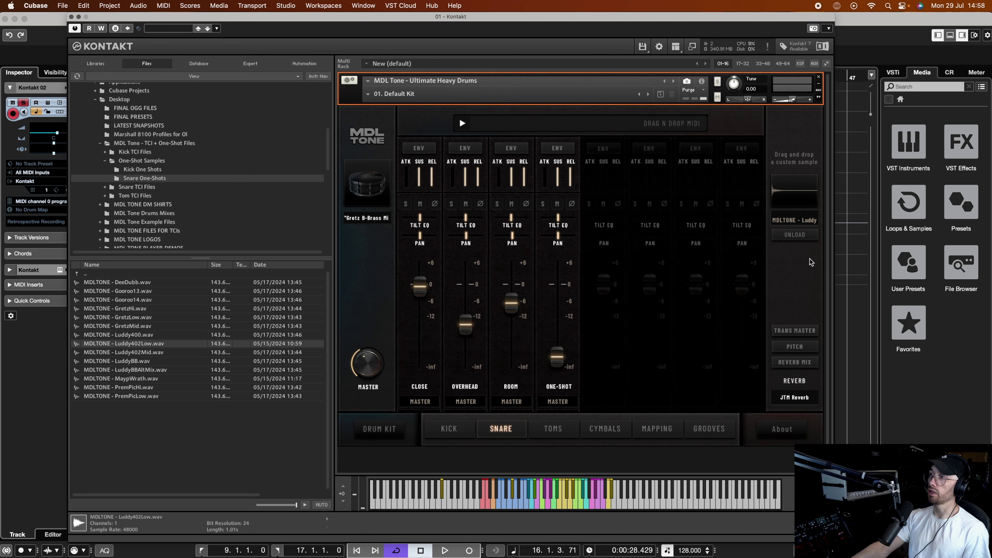
{"action": "left_click", "coordinate": [791, 199]}
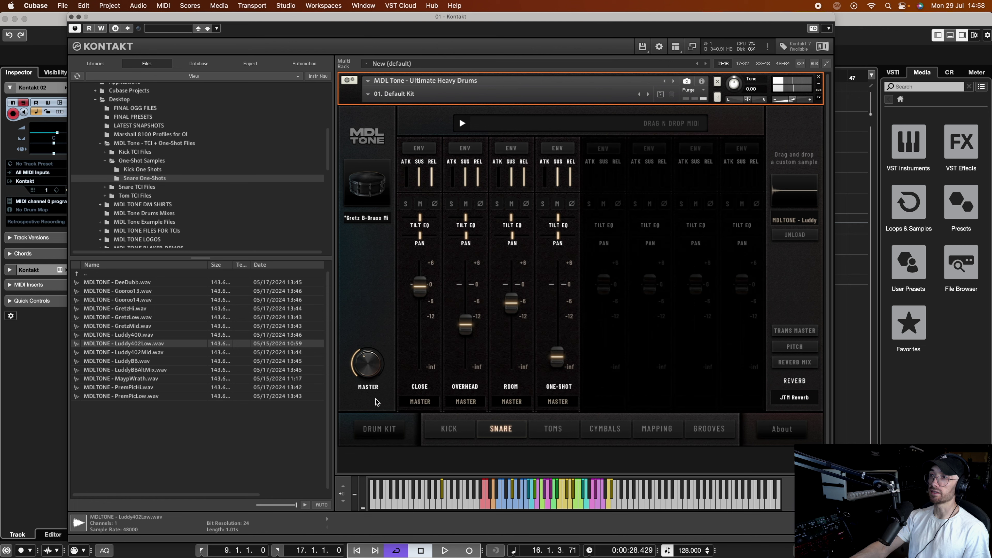
Step: Load the Luddy 400 14x5 snare into the drum kit, preview it, and return to the snare mixer
{"action": "left_click", "coordinate": [384, 430]}
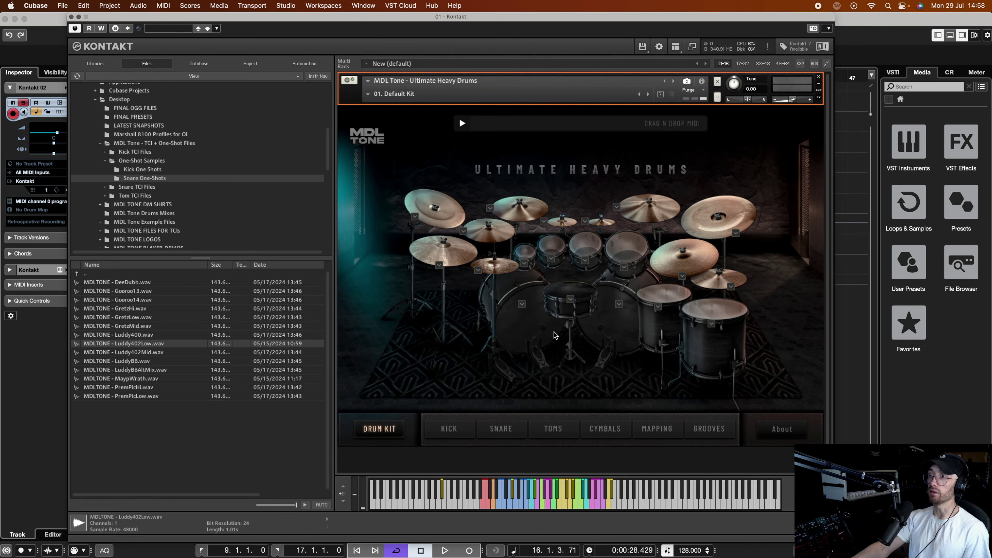
{"action": "left_click", "coordinate": [571, 299]}
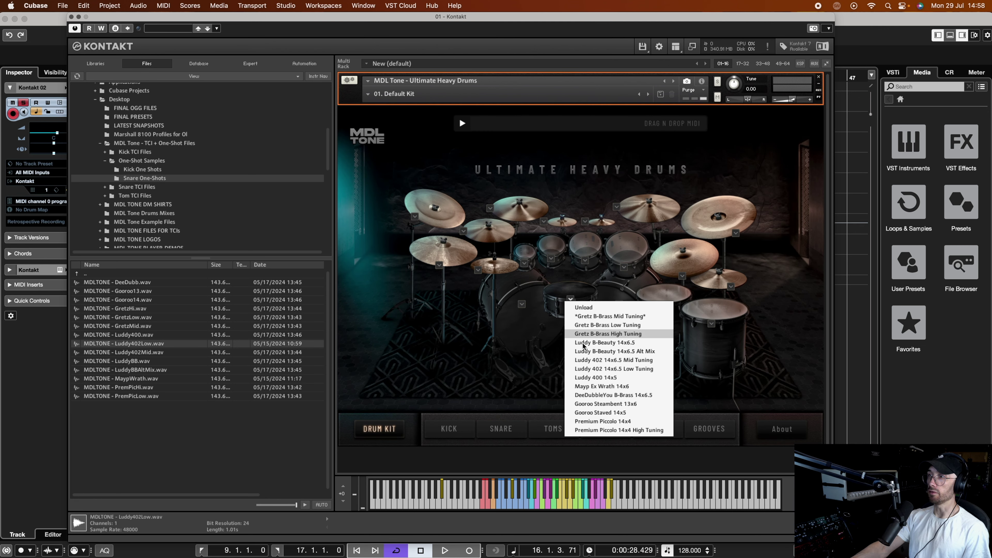
{"action": "left_click", "coordinate": [586, 378]}
{"action": "left_click", "coordinate": [583, 294]}
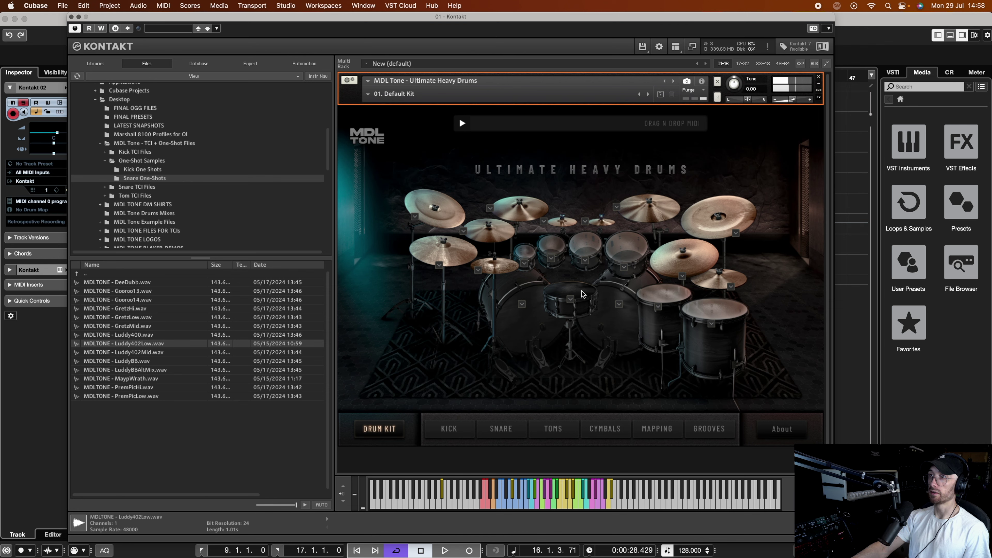
{"action": "left_click", "coordinate": [504, 429]}
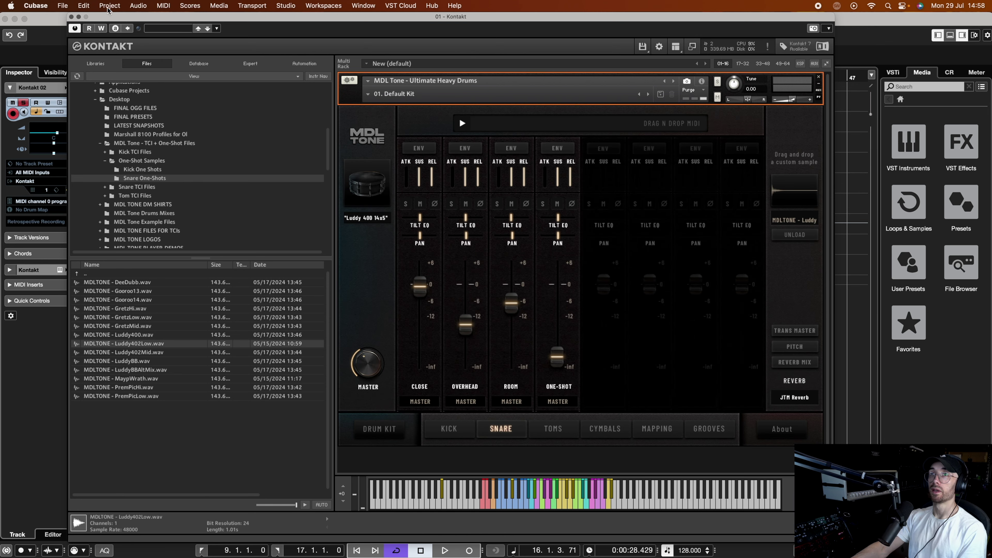
Step: Leave the Kontakt window, play the cycled section from bar 9 in the project, and reopen Kontakt
{"action": "left_click", "coordinate": [71, 17]}
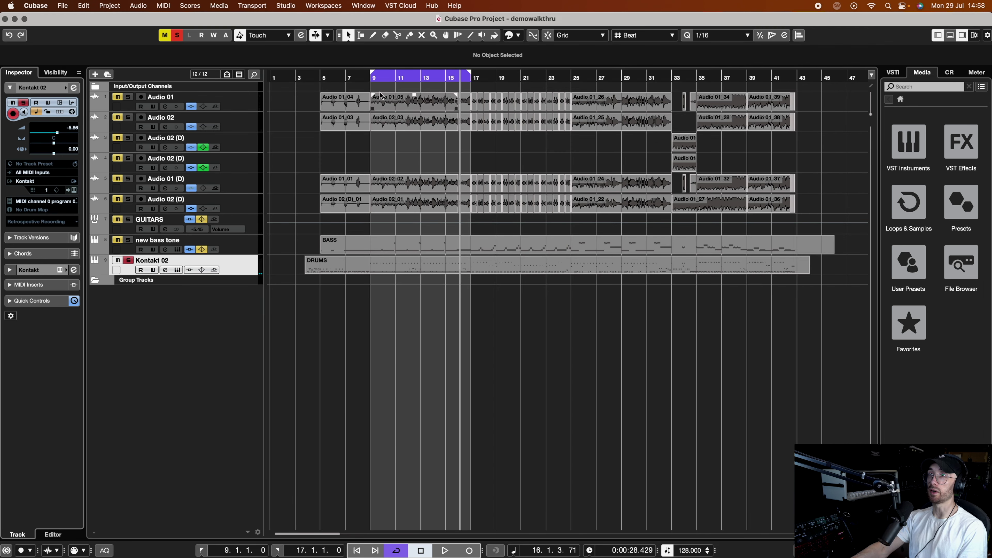
{"action": "left_click", "coordinate": [372, 81]}
{"action": "key", "text": "space"}
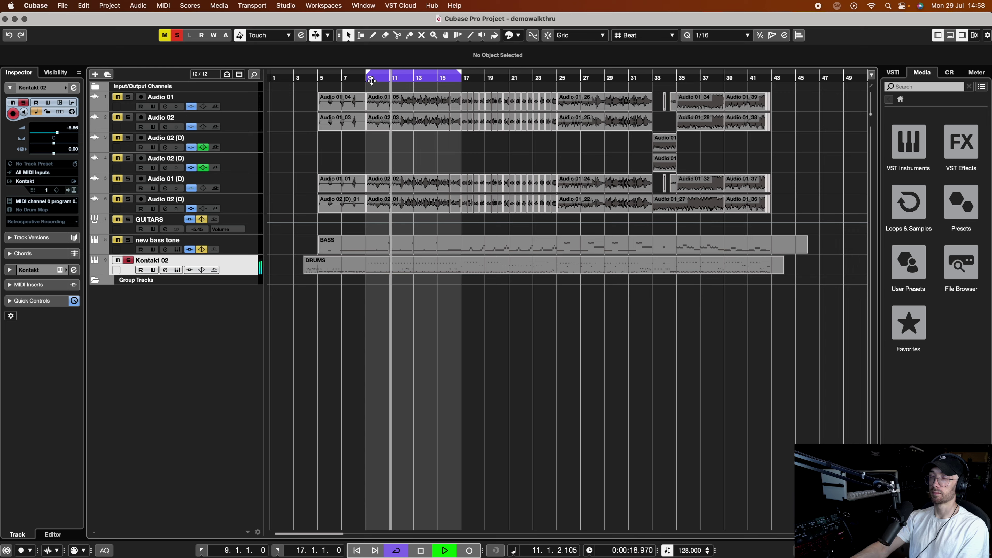
{"action": "key", "text": "space"}
{"action": "left_click", "coordinate": [178, 270]}
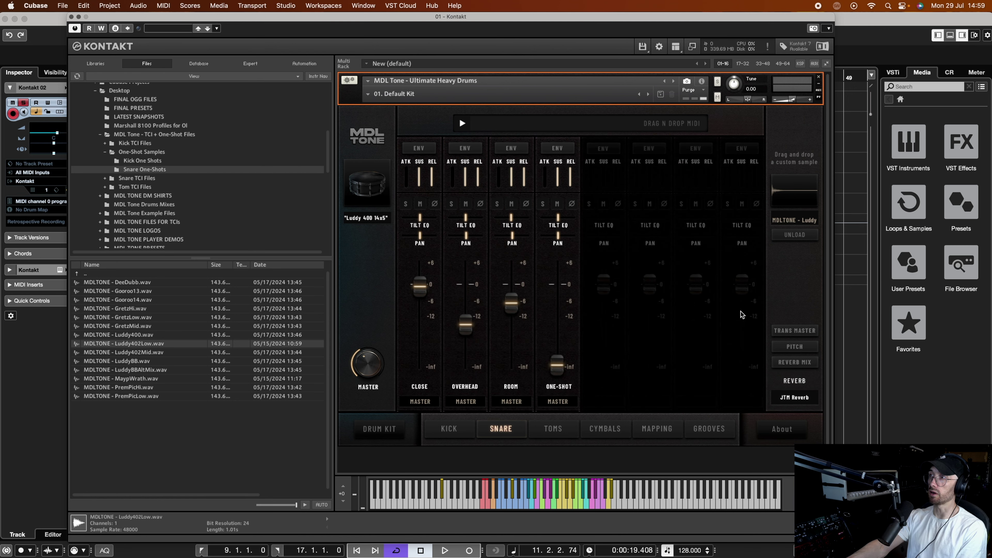
Step: Load the Luddy 402 14x6.5 Mid Tuning snare into the drum kit and return to the snare mixer
{"action": "left_click", "coordinate": [379, 429]}
{"action": "left_click", "coordinate": [570, 299]}
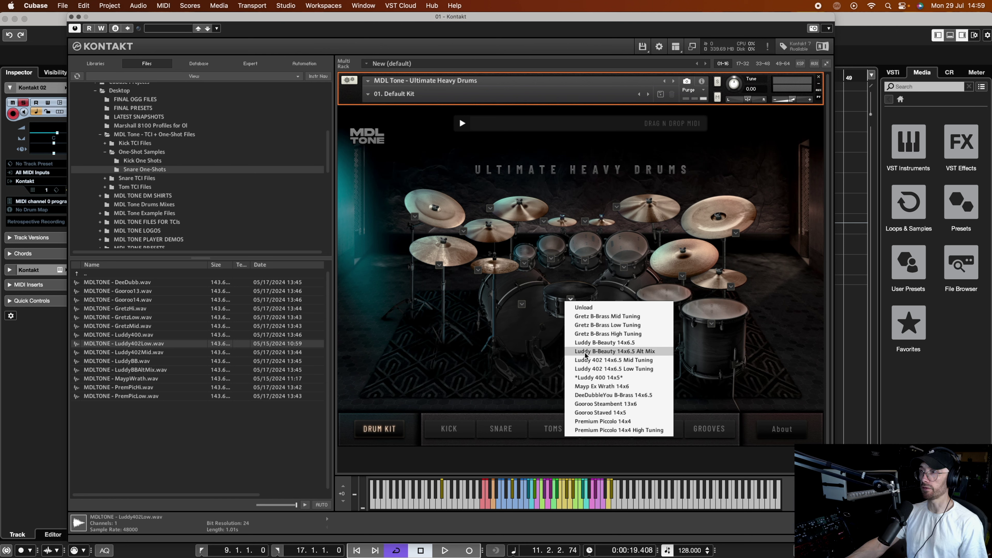
{"action": "left_click", "coordinate": [604, 360]}
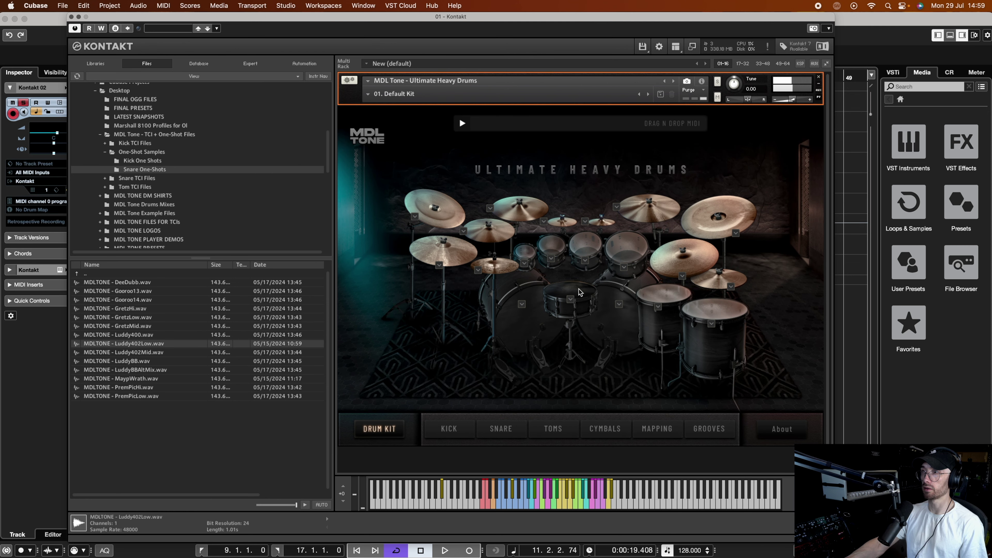
{"action": "left_click", "coordinate": [501, 429]}
Step: Load MDLTONE - GretzLow.wav as the custom snare one-shot and raise the One-Shot level to -0.9 dB
{"action": "left_click", "coordinate": [133, 266]}
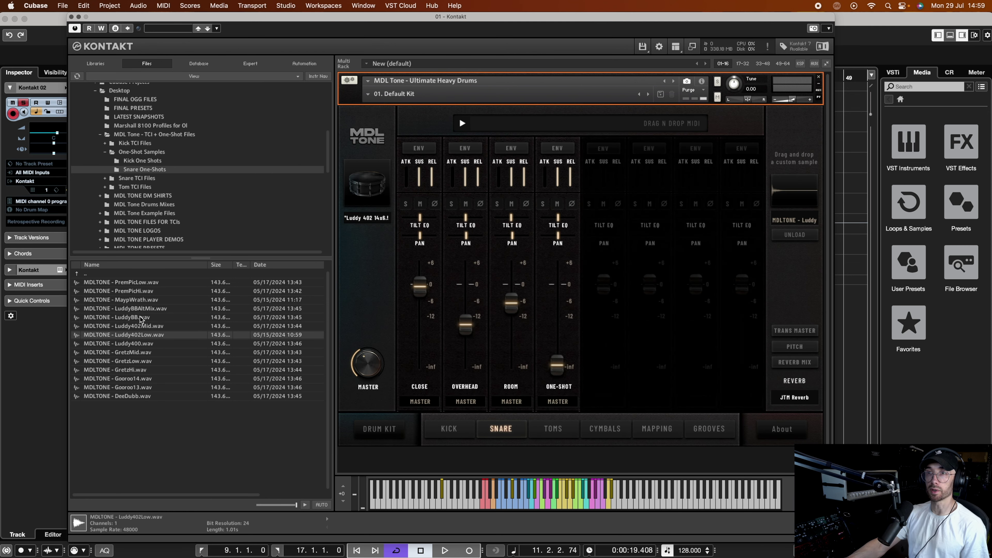
{"action": "left_click", "coordinate": [138, 362]}
{"action": "left_click_drag", "start_coordinate": [137, 362], "coordinate": [795, 191]}
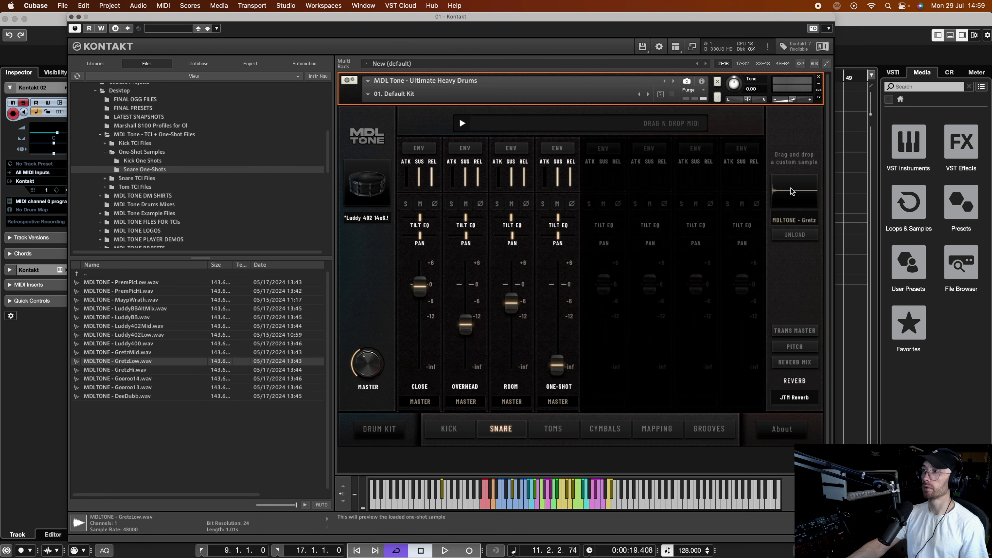
{"action": "left_click_drag", "start_coordinate": [558, 367], "coordinate": [557, 300]}
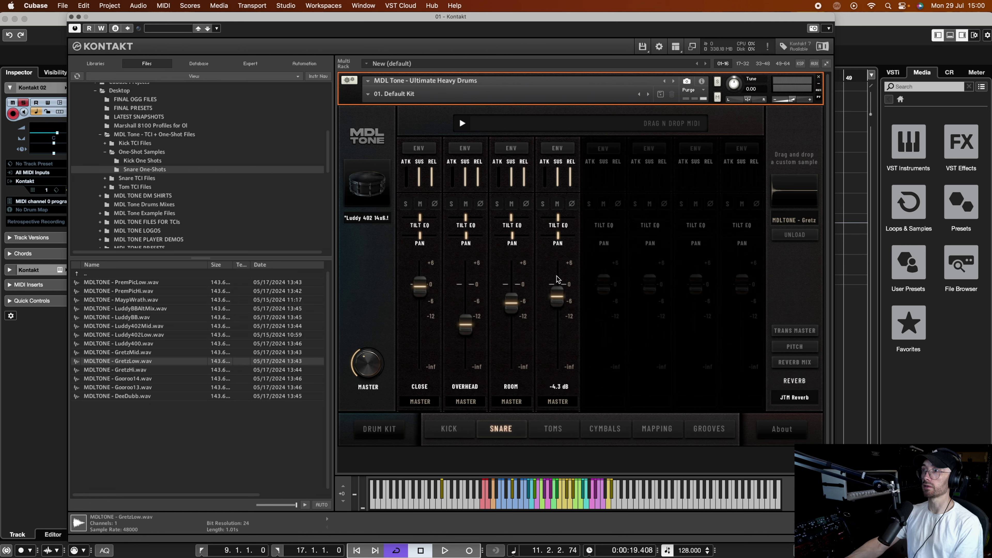
{"action": "mouse_move", "coordinate": [557, 298]}
{"action": "left_mouse_down"}
{"action": "mouse_move", "coordinate": [557, 278]}
{"action": "mouse_move", "coordinate": [557, 287]}
{"action": "left_mouse_up"}
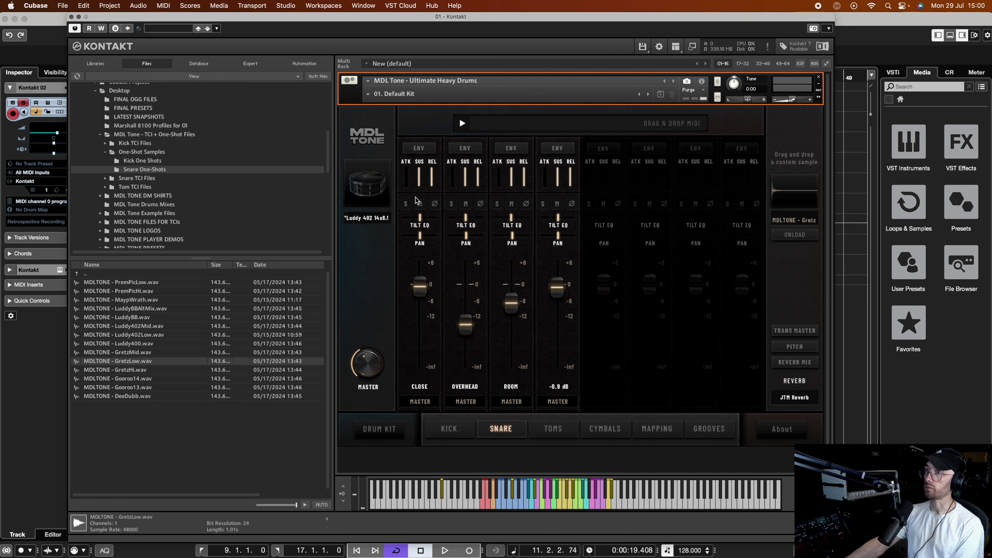
Step: Audition the snare's Close channel alone in solo and take it out of solo
{"action": "left_click", "coordinate": [407, 204]}
{"action": "key", "text": "space"}
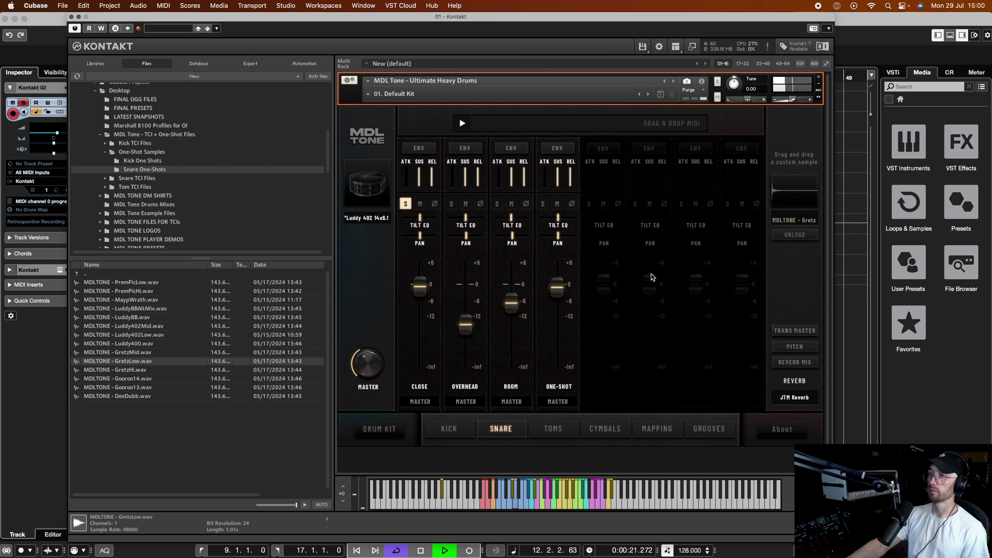
{"action": "key", "text": "space"}
{"action": "left_click", "coordinate": [405, 204]}
Step: Solo the snare's One-Shot channel and raise the Snare One Shot pitch slightly during playback
{"action": "left_click", "coordinate": [543, 204]}
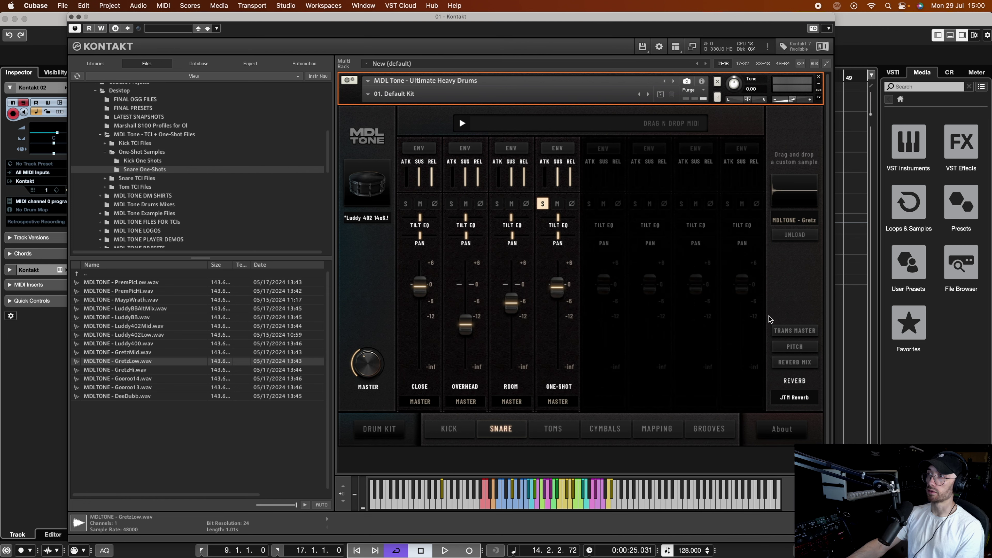
{"action": "left_click", "coordinate": [782, 342]}
{"action": "key", "text": "space"}
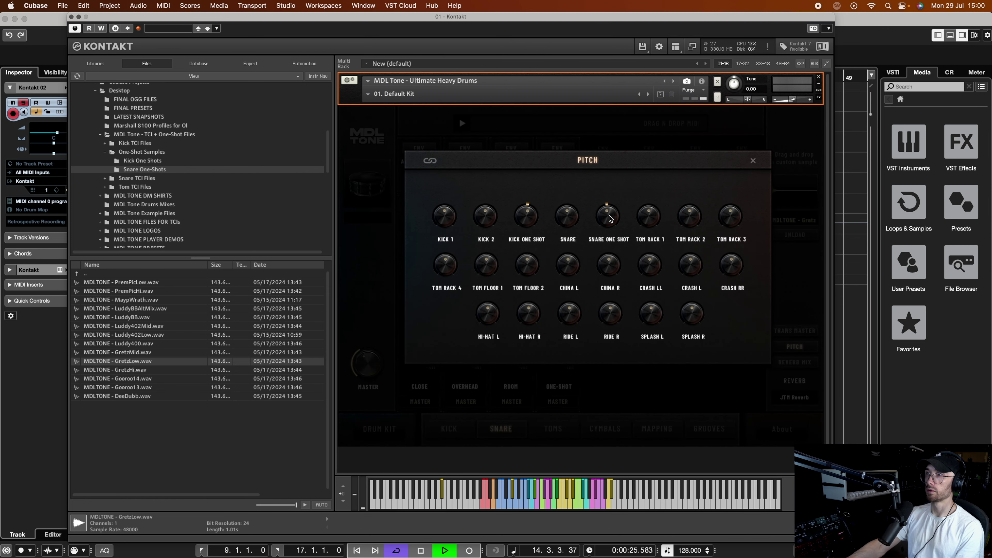
{"action": "left_click_drag", "start_coordinate": [610, 221], "coordinate": [610, 216]}
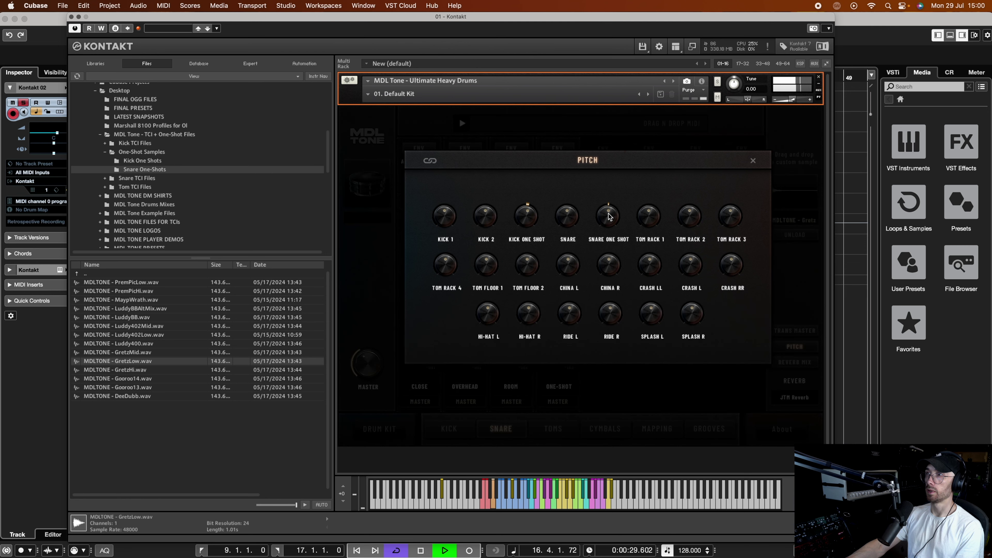
{"action": "key", "text": "space"}
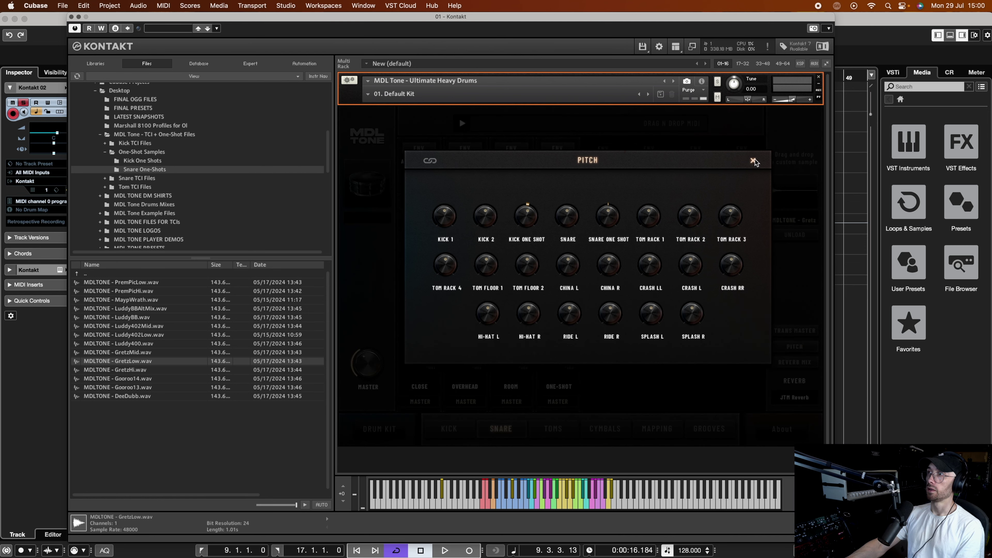
{"action": "left_click", "coordinate": [753, 160]}
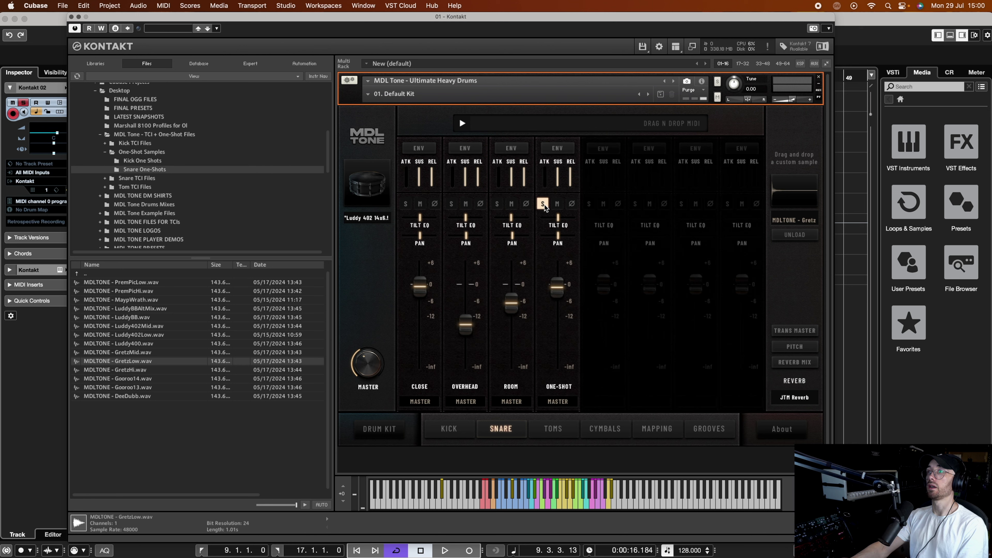
Step: Solo the snare's Close channel alongside One-Shot and compare One-Shot with phase inverted and normal during playback
{"action": "left_click", "coordinate": [406, 205]}
{"action": "key", "text": "space"}
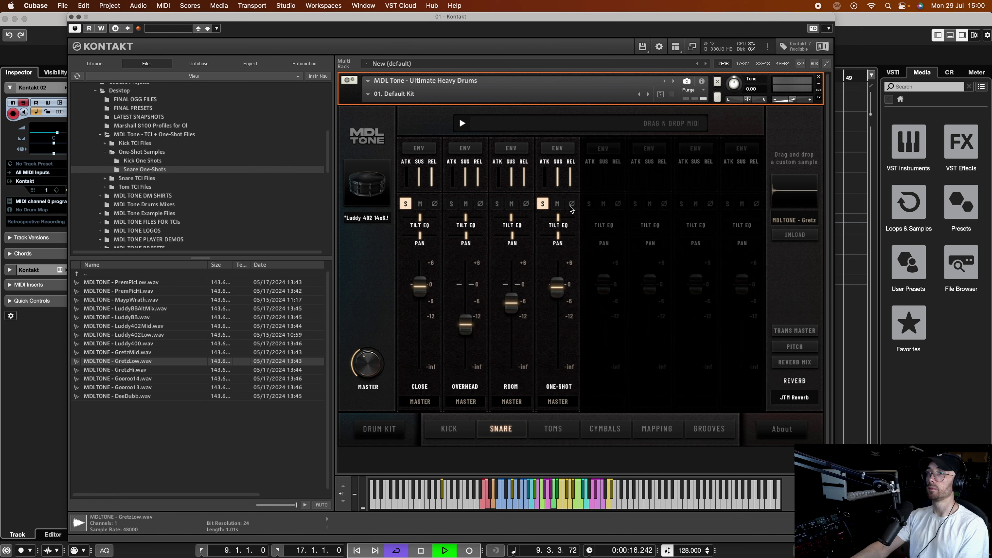
{"action": "left_click", "coordinate": [571, 205]}
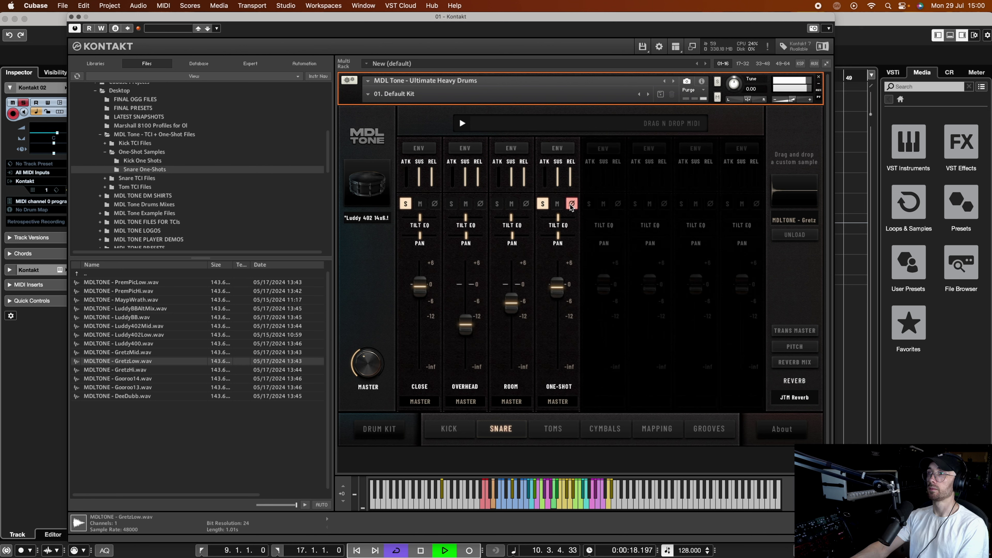
{"action": "left_click", "coordinate": [572, 205]}
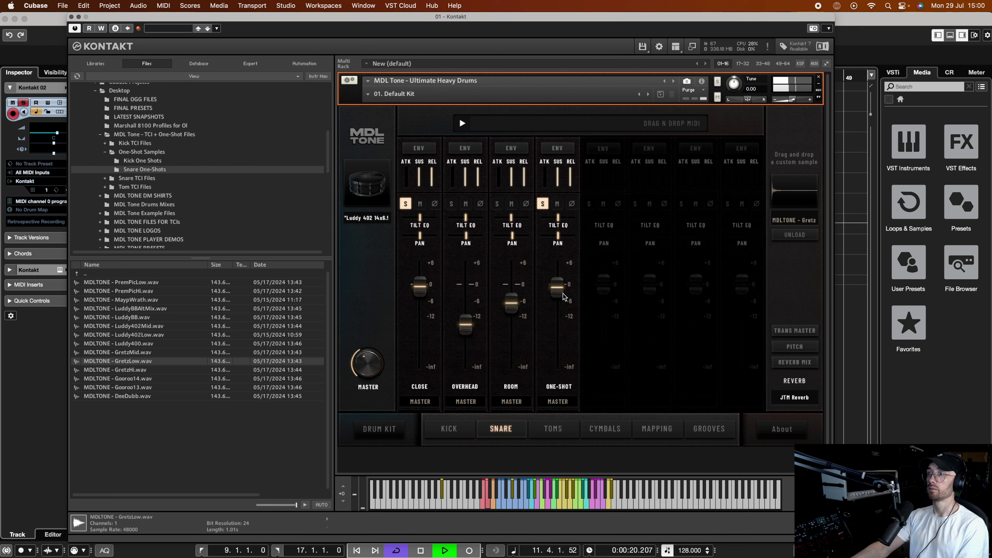
{"action": "key", "text": "space"}
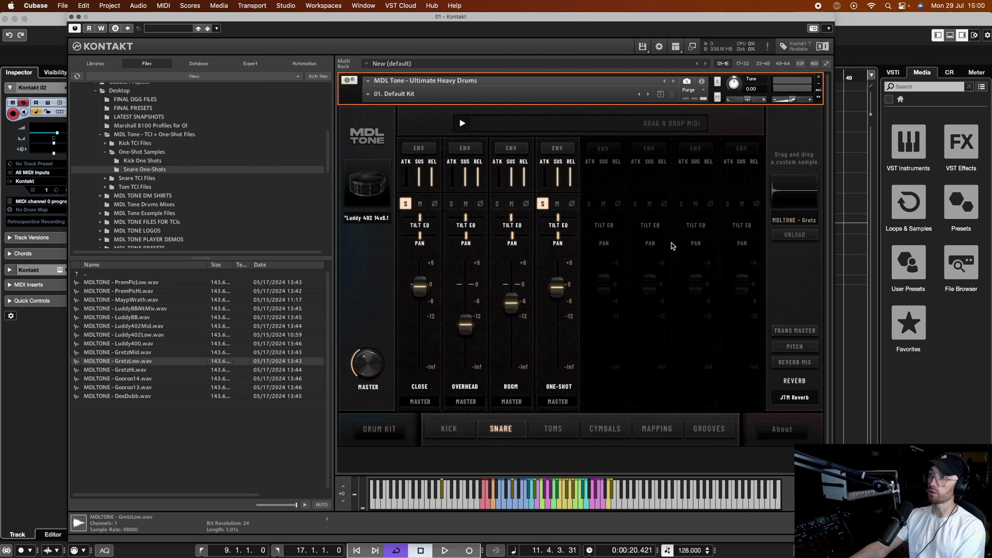
Step: Invert the snare One-Shot's phase, set the Snare One Shot pitch to -1.00 during playback, and close the pitch settings
{"action": "left_click", "coordinate": [571, 204]}
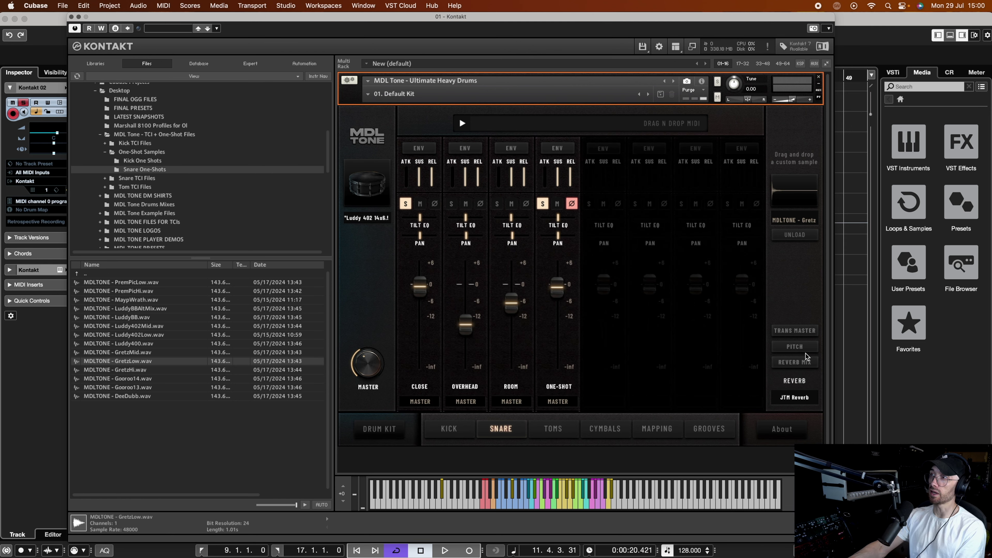
{"action": "left_click", "coordinate": [795, 347]}
{"action": "key", "text": "space"}
{"action": "left_click_drag", "start_coordinate": [610, 219], "coordinate": [608, 217]}
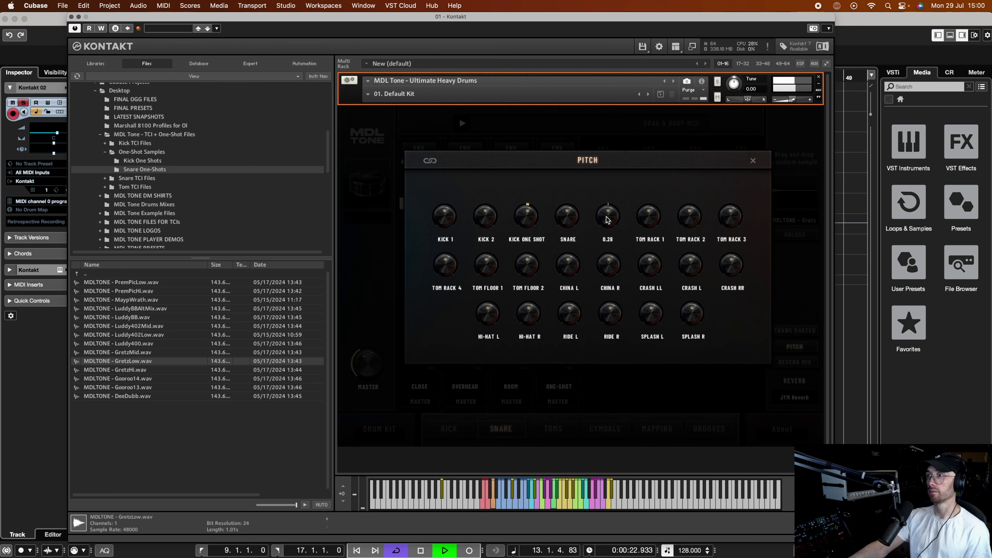
{"action": "left_click_drag", "start_coordinate": [607, 220], "coordinate": [607, 223]}
{"action": "key", "text": "space"}
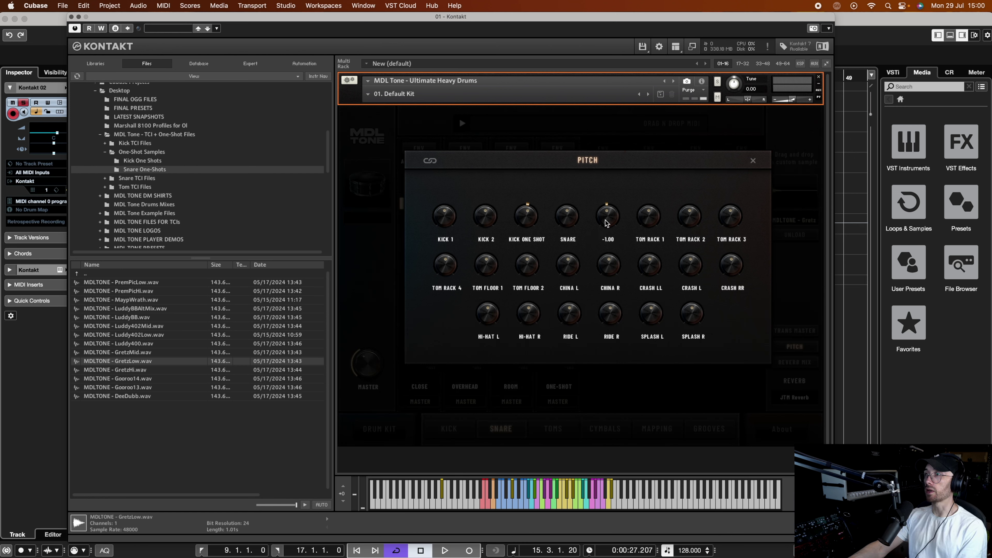
{"action": "left_click", "coordinate": [753, 160]}
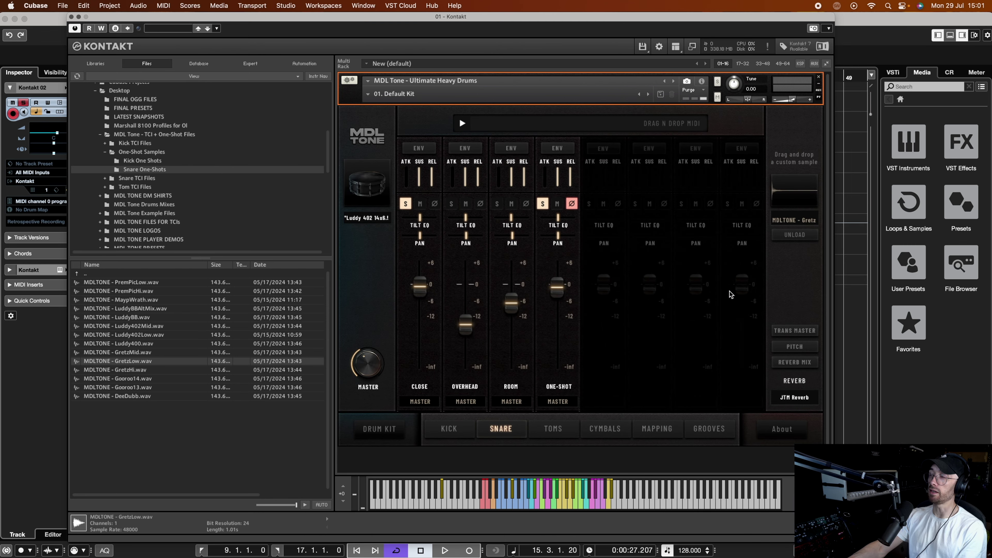
Step: Adjust the Snare One Shot pitch through -1.42 and 0.28 during playback, close the pitch settings, and return the One-Shot phase to normal
{"action": "left_click", "coordinate": [782, 347]}
{"action": "key", "text": "space"}
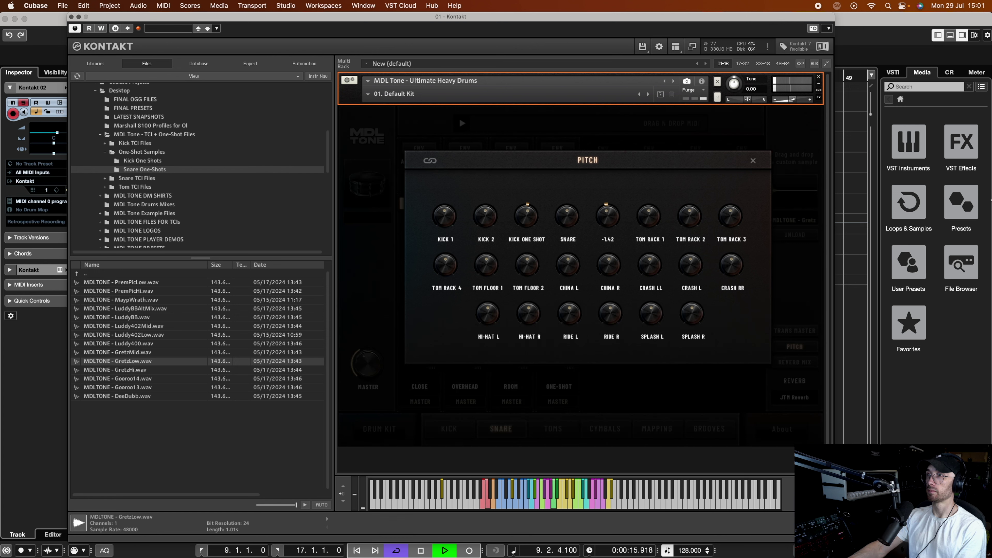
{"action": "key", "text": "space"}
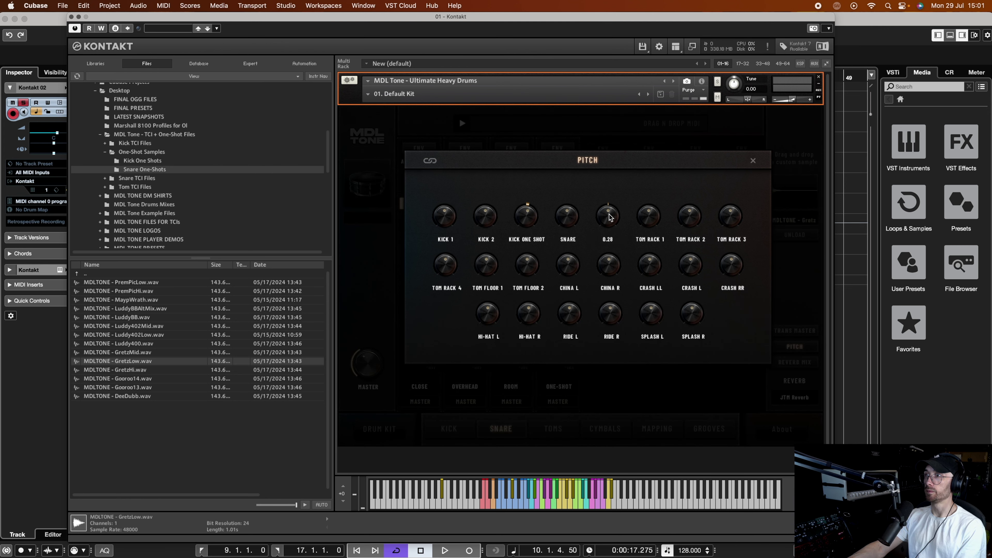
{"action": "left_click_drag", "start_coordinate": [610, 217], "coordinate": [742, 150]}
{"action": "key", "text": "space"}
{"action": "left_click", "coordinate": [753, 162]}
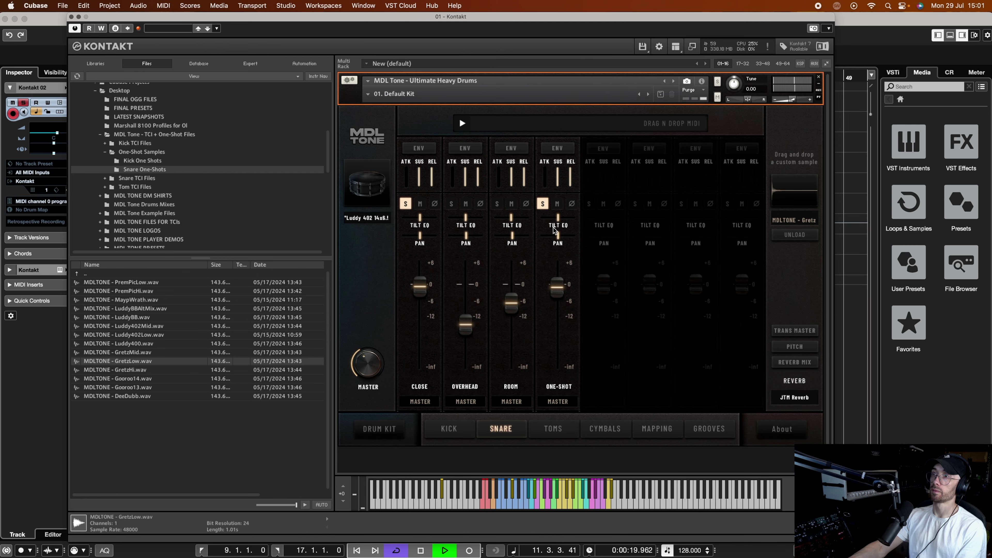
{"action": "key", "text": "space"}
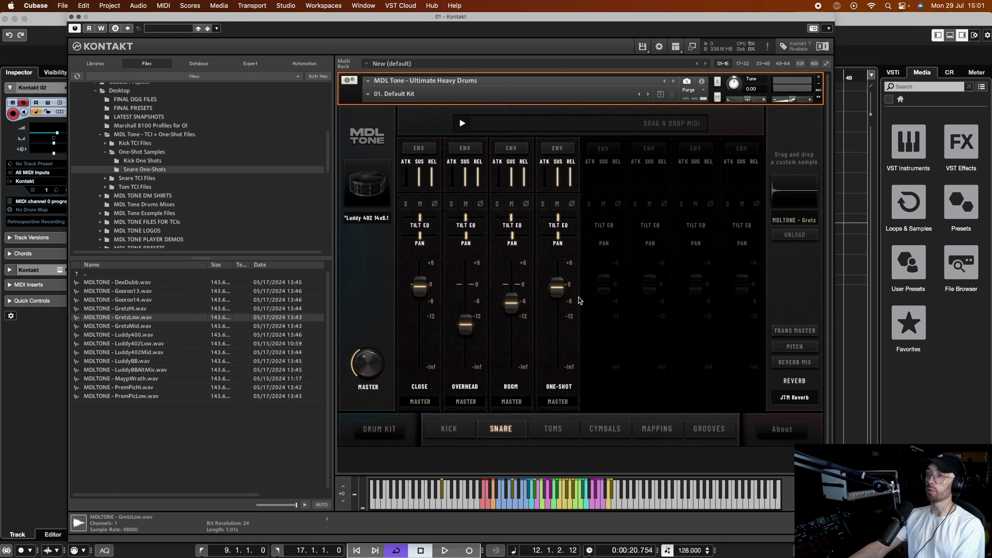
Step: Pull the snare's Close, Overhead and Room faders down close to -inf and raise One-Shot to about 1.2 dB during playback
{"action": "left_click_drag", "start_coordinate": [418, 293], "coordinate": [418, 364]}
{"action": "key", "text": "space"}
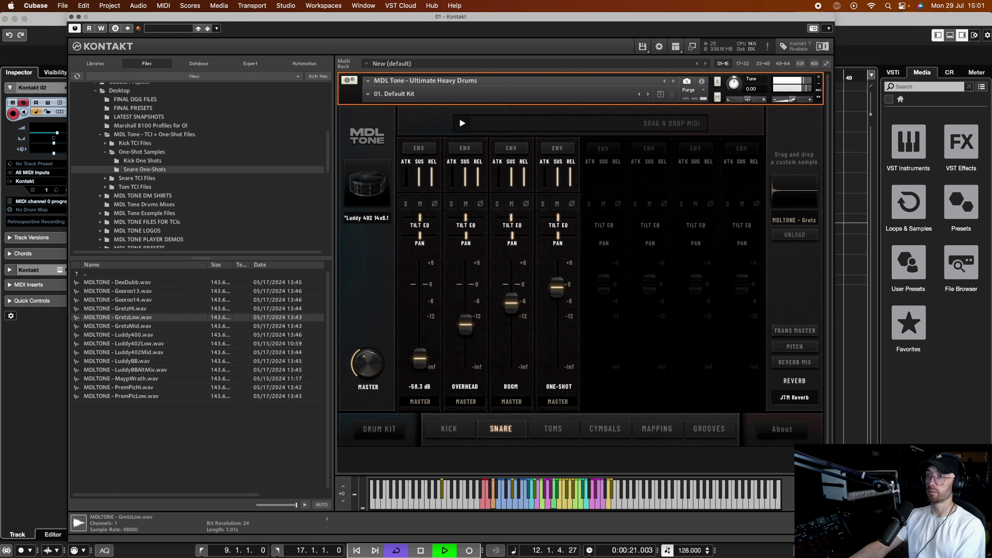
{"action": "left_click_drag", "start_coordinate": [504, 309], "coordinate": [505, 374]}
{"action": "left_click_drag", "start_coordinate": [465, 325], "coordinate": [465, 368]}
{"action": "left_click_drag", "start_coordinate": [559, 293], "coordinate": [558, 288]}
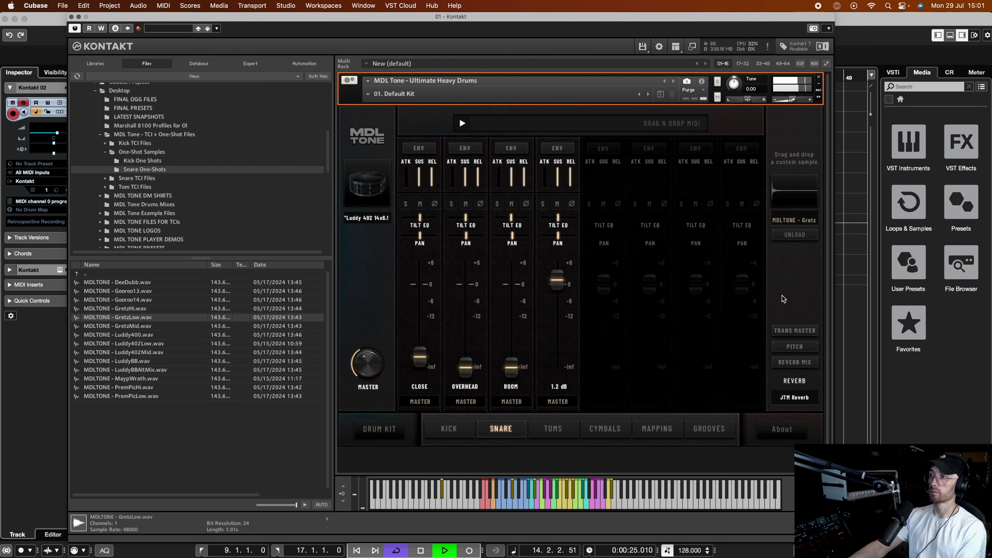
Step: Raise the SN-Shot sustain and adjust its attack in the Transient Master during playback, and close the Transient Master
{"action": "left_click", "coordinate": [794, 330]}
{"action": "key", "text": "space"}
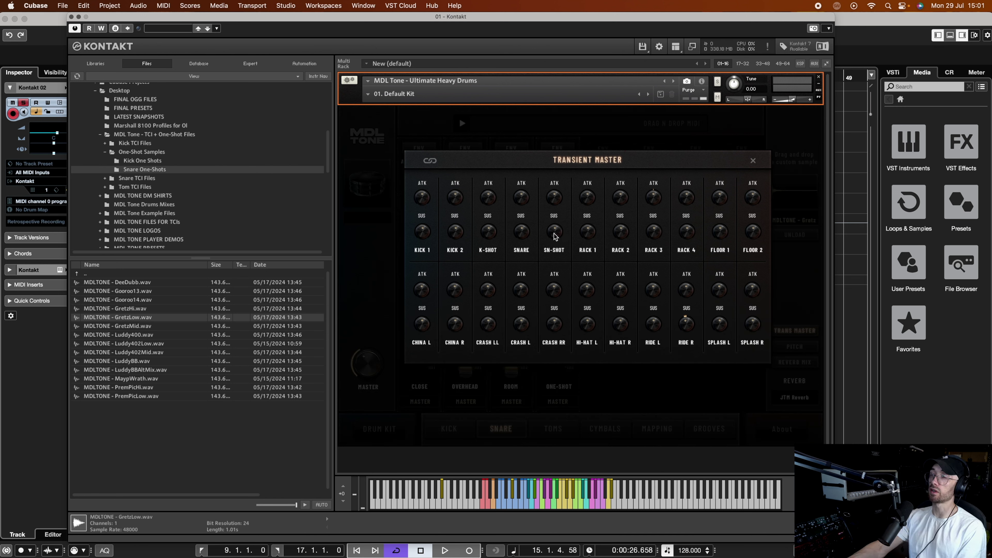
{"action": "key", "text": "space"}
{"action": "left_click_drag", "start_coordinate": [555, 237], "coordinate": [554, 203]}
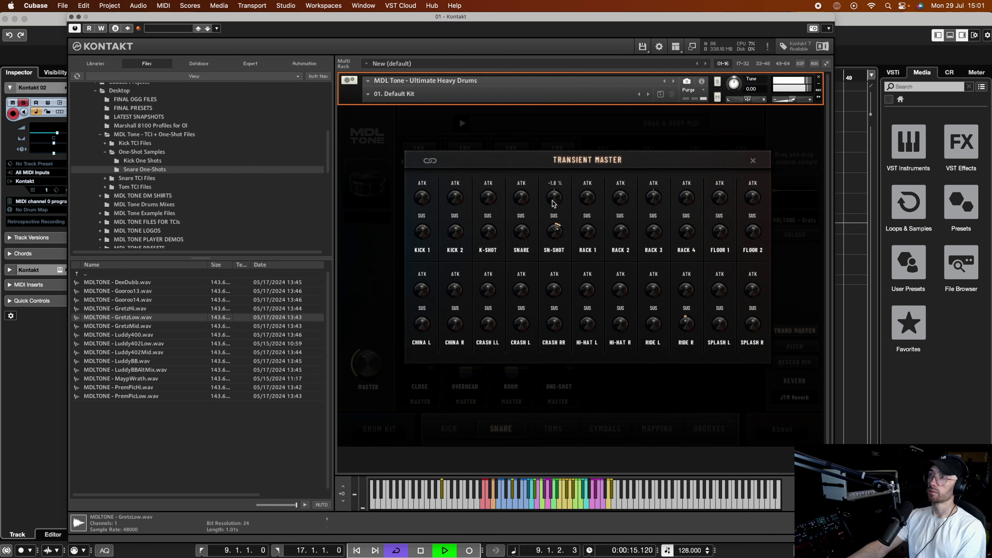
{"action": "key", "text": "space"}
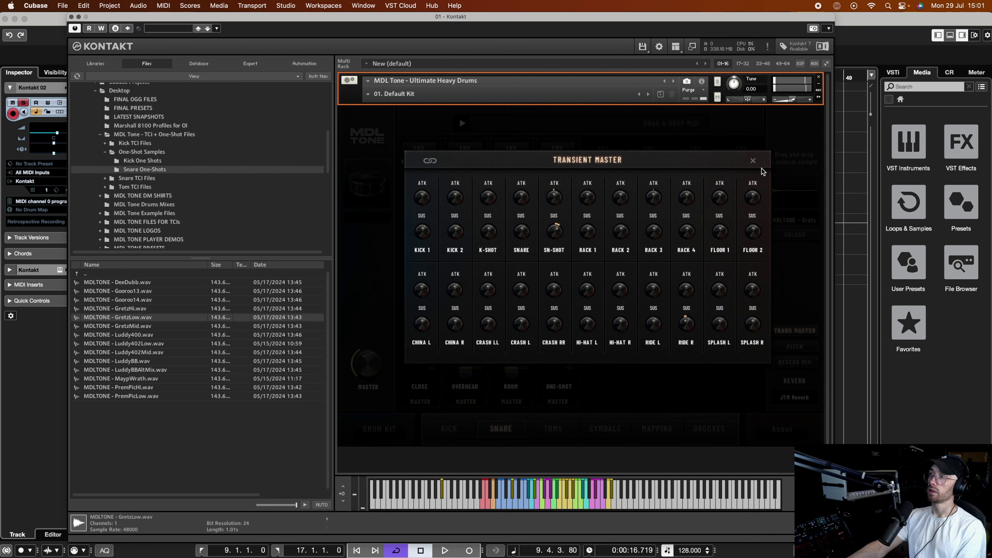
{"action": "left_click", "coordinate": [754, 161]}
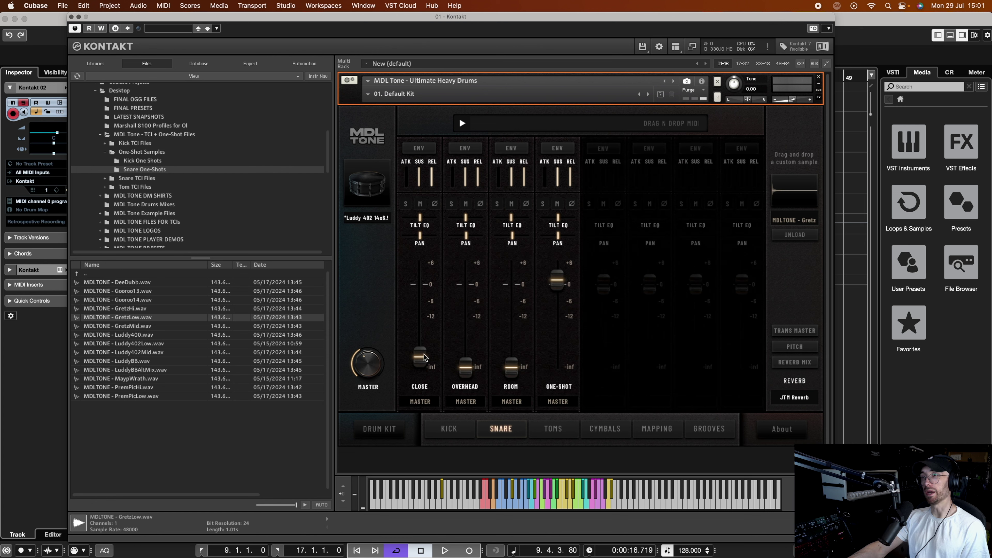
Step: Raise the snare's Close fader to about -2.4 dB and lower the One-Shot fader to slightly below 0 dB during playback
{"action": "key", "text": "space"}
{"action": "left_click_drag", "start_coordinate": [420, 328], "coordinate": [411, 260]}
{"action": "left_click_drag", "start_coordinate": [564, 302], "coordinate": [555, 329]}
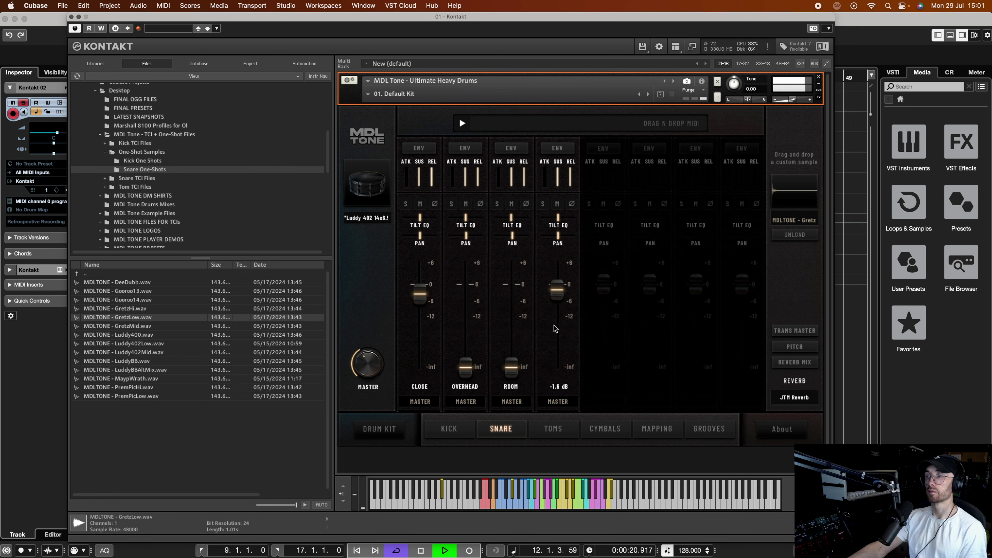
{"action": "left_click_drag", "start_coordinate": [420, 294], "coordinate": [450, 283]}
{"action": "left_click_drag", "start_coordinate": [563, 289], "coordinate": [563, 286]}
Step: Bring the snare's Overhead and Room faders back up to about -6 dB while the groove plays
{"action": "left_click_drag", "start_coordinate": [509, 365], "coordinate": [509, 276]}
{"action": "left_click_drag", "start_coordinate": [465, 367], "coordinate": [465, 317]}
{"action": "left_click_drag", "start_coordinate": [511, 277], "coordinate": [505, 334]}
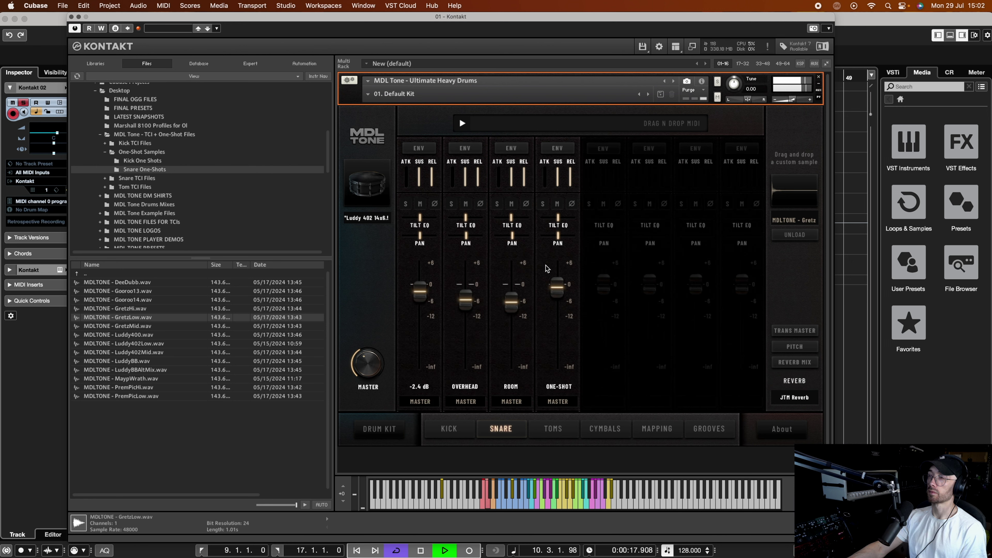
Step: Try the snare's One-Shot fader at about 5.7 dB with its Tilt EQ at 46%, and return the fader to slightly below 0 dB
{"action": "left_click_drag", "start_coordinate": [558, 295], "coordinate": [559, 269]}
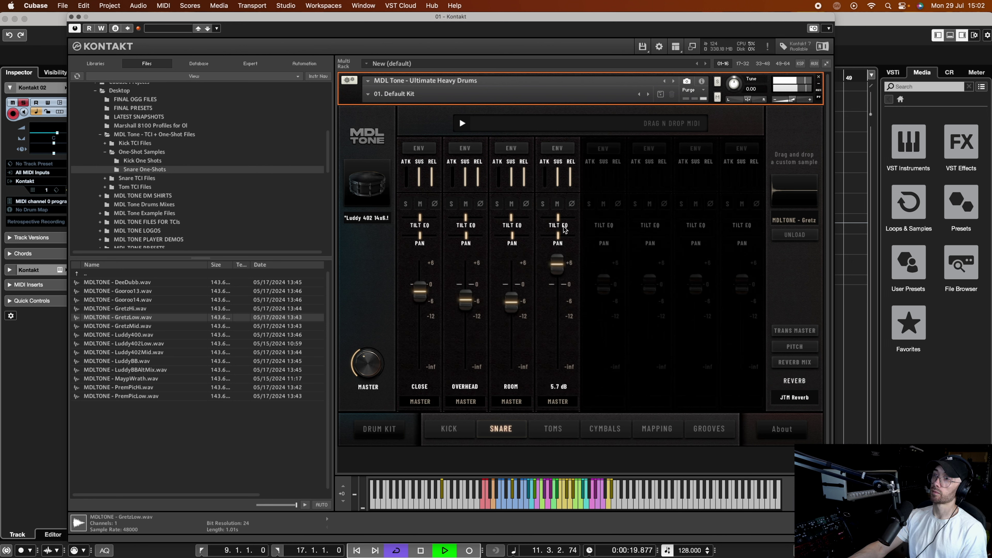
{"action": "left_click_drag", "start_coordinate": [558, 218], "coordinate": [581, 214]}
{"action": "mouse_move", "coordinate": [557, 265]}
{"action": "left_mouse_down"}
{"action": "mouse_move", "coordinate": [557, 276]}
{"action": "mouse_move", "coordinate": [572, 263]}
{"action": "left_mouse_up"}
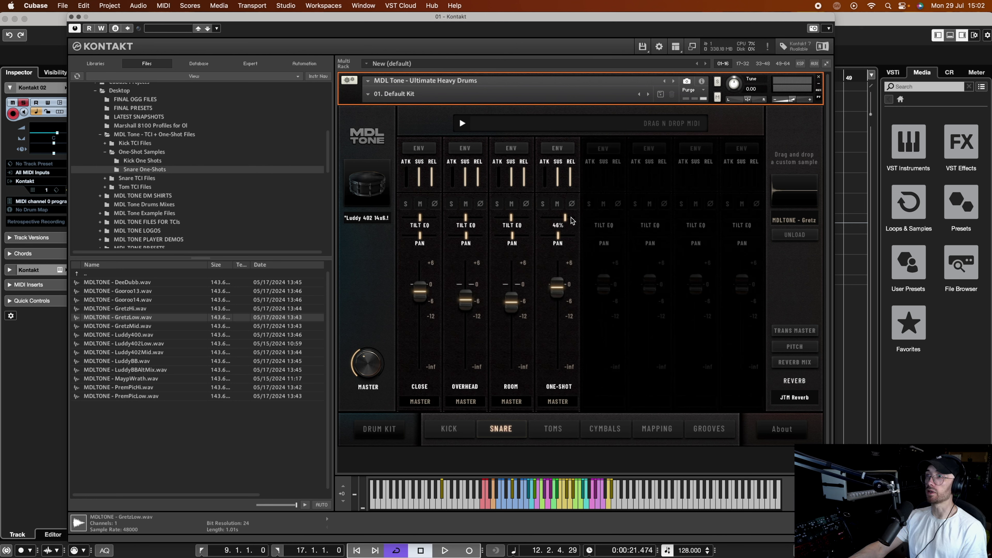
Step: Move the snare One-Shot's Tilt EQ back to about centre and adjust the Tilt EQ on the Close channel
{"action": "left_click_drag", "start_coordinate": [574, 221], "coordinate": [551, 215]}
{"action": "left_click_drag", "start_coordinate": [423, 225], "coordinate": [399, 217]}
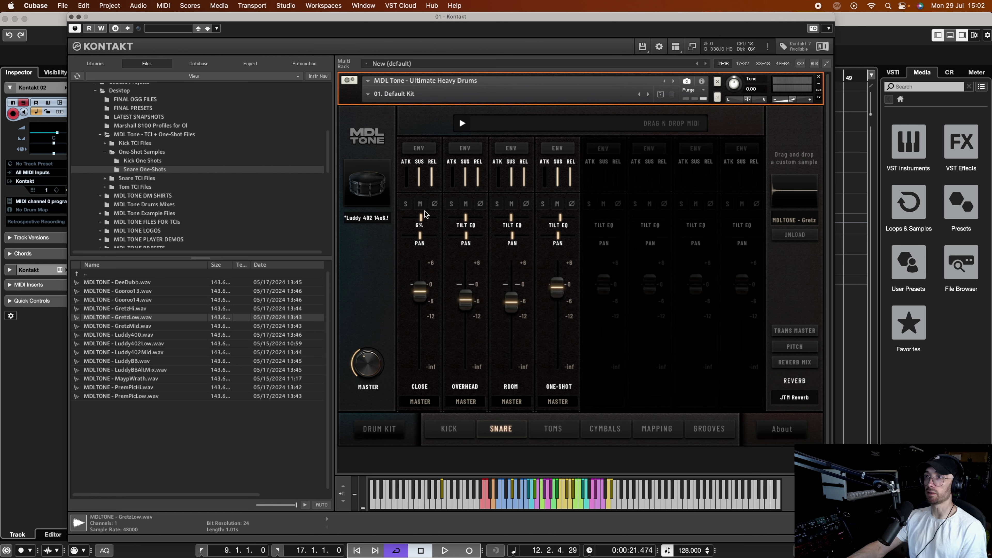